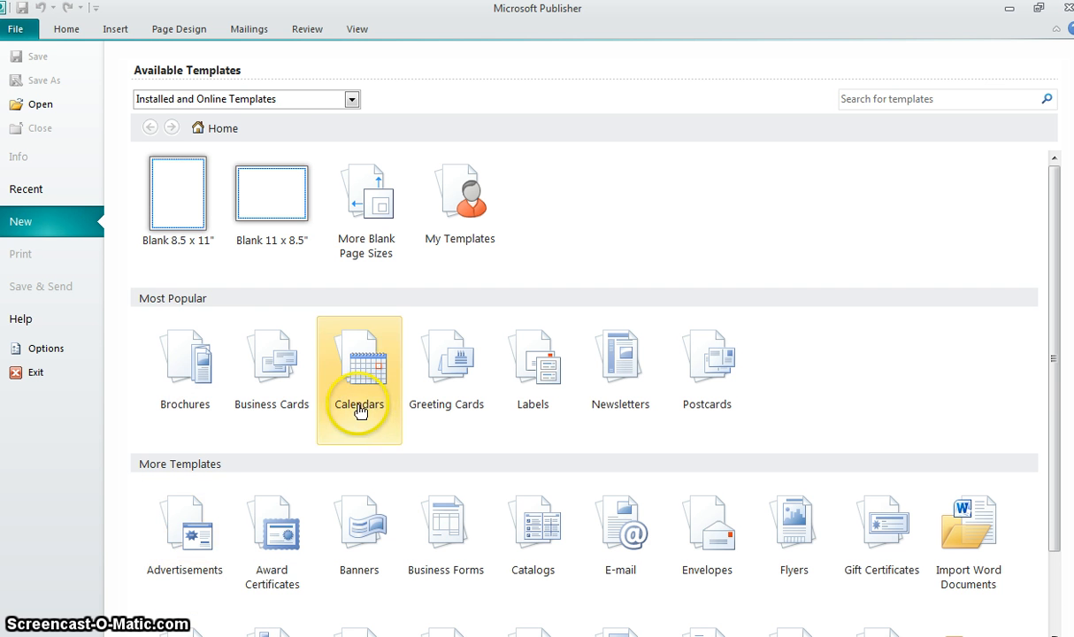
Browse the brochure templates and select the Marker design from the Informational group.
left_click(198, 392)
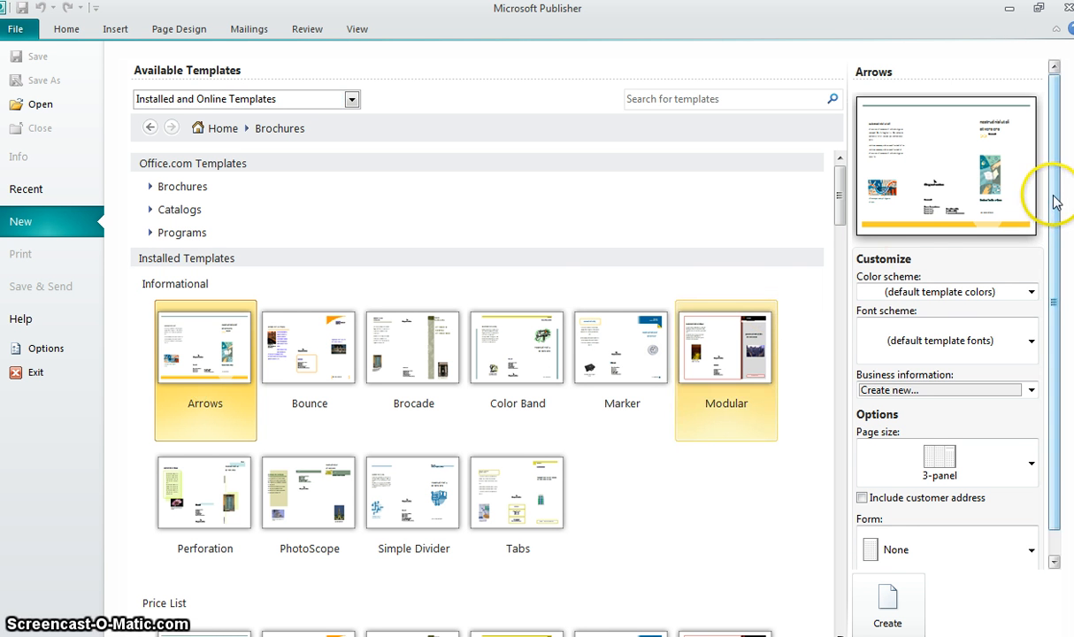
left_click_drag(1055, 200, 1061, 239)
mouse_move(840, 192)
left_mouse_down()
mouse_move(856, 498)
mouse_move(834, 355)
mouse_move(837, 183)
left_mouse_up()
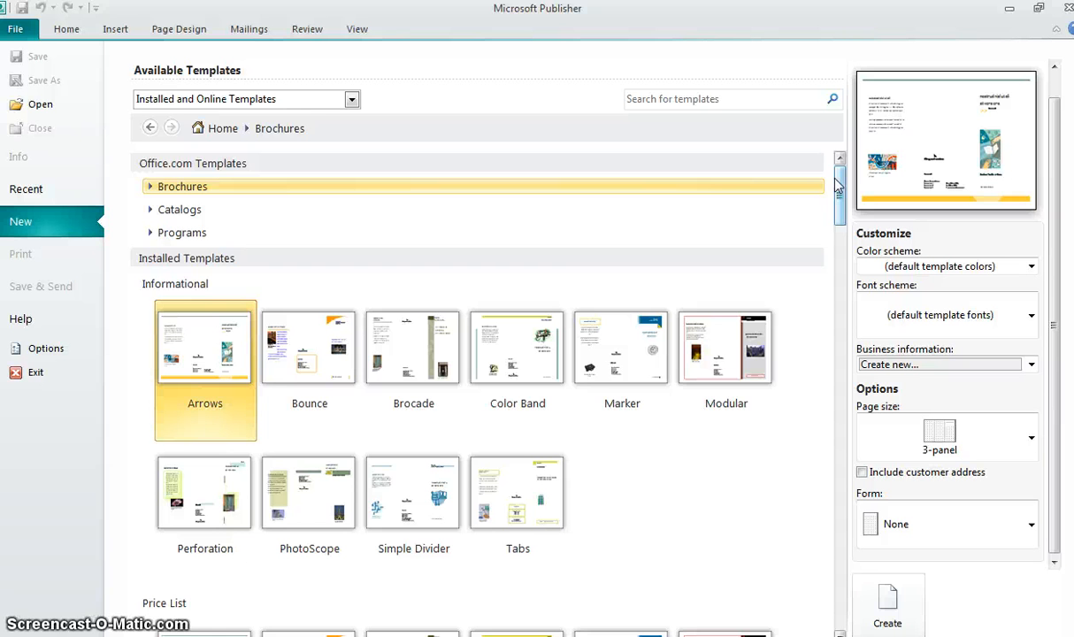
left_click(582, 251)
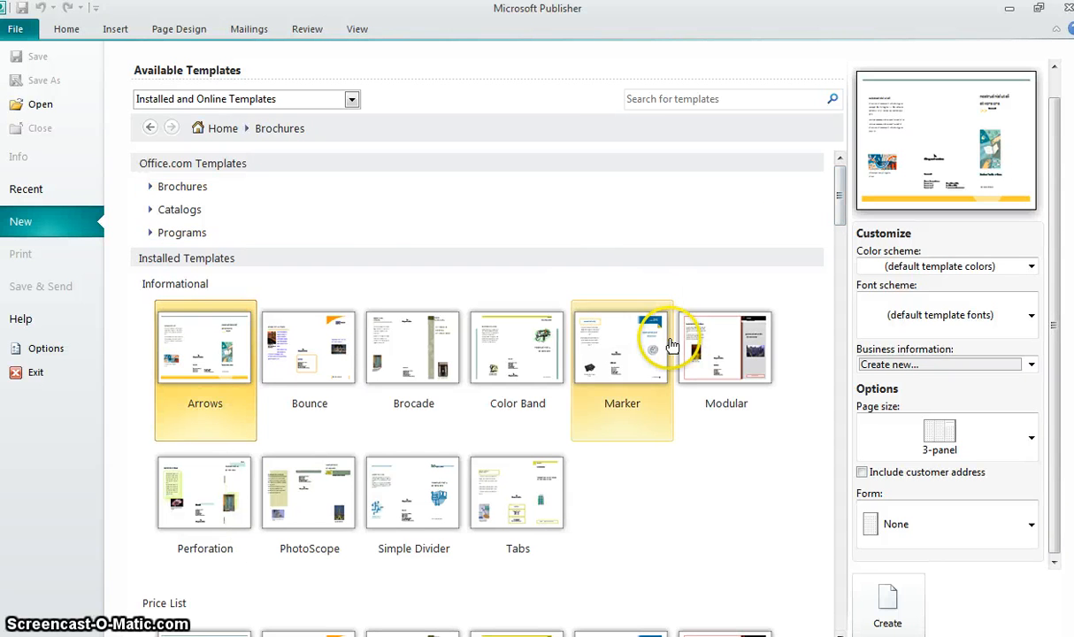
left_click(619, 375)
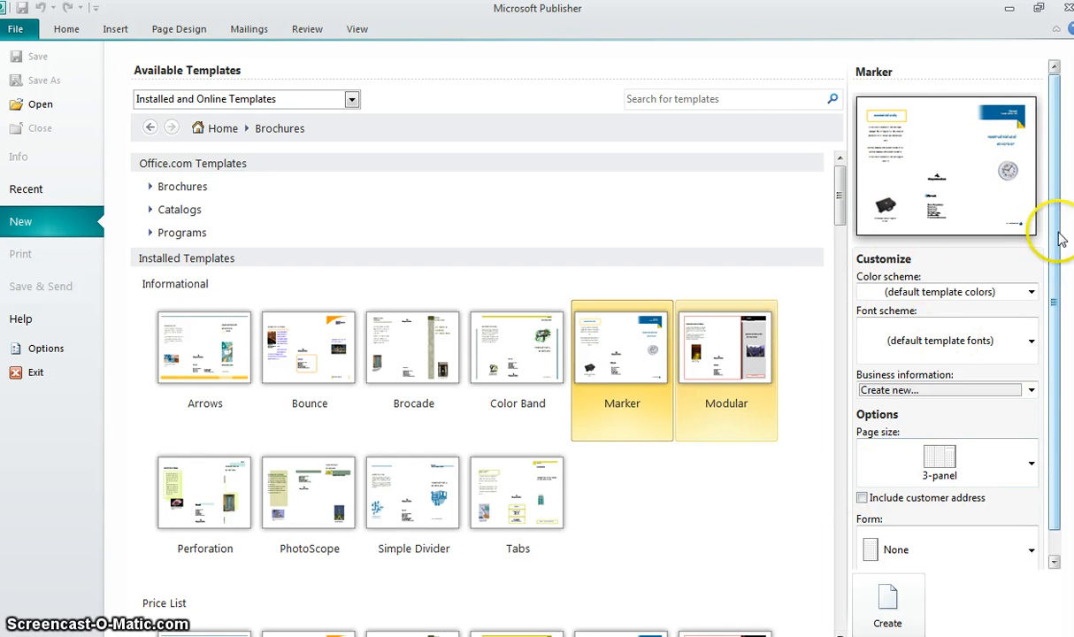
Set both the color scheme and the font scheme to Aspect and create the Marker brochure.
left_click(1031, 294)
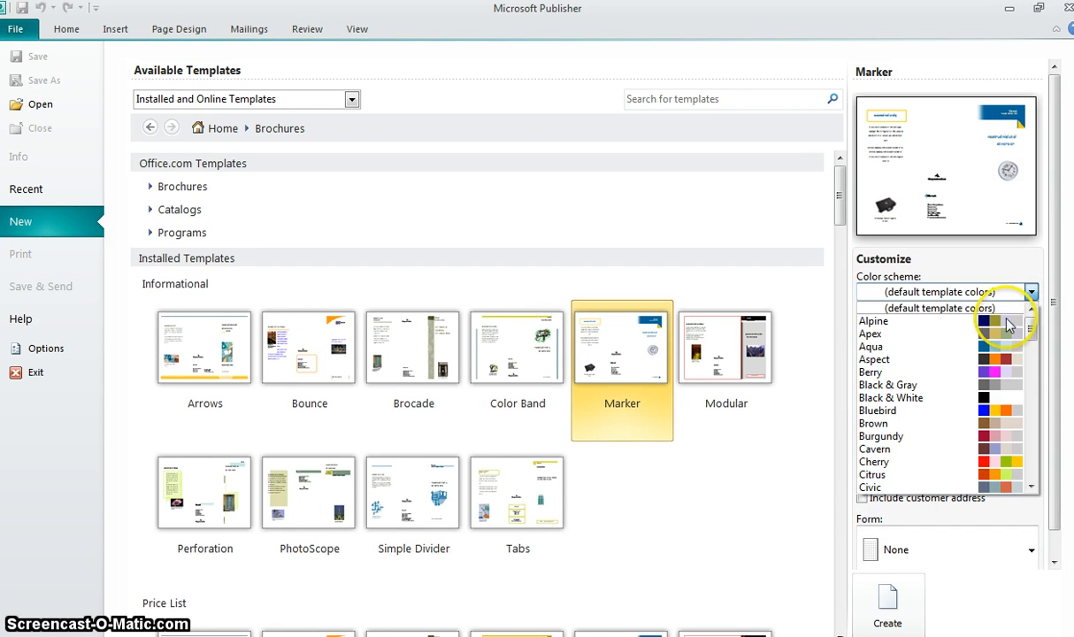
left_click(991, 359)
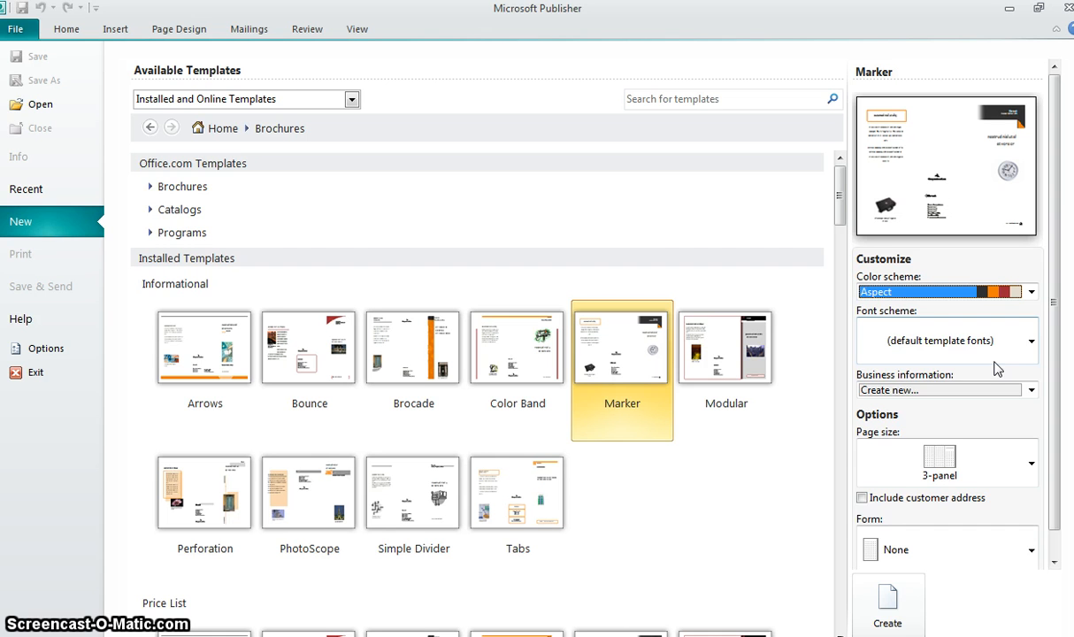
left_click(965, 344)
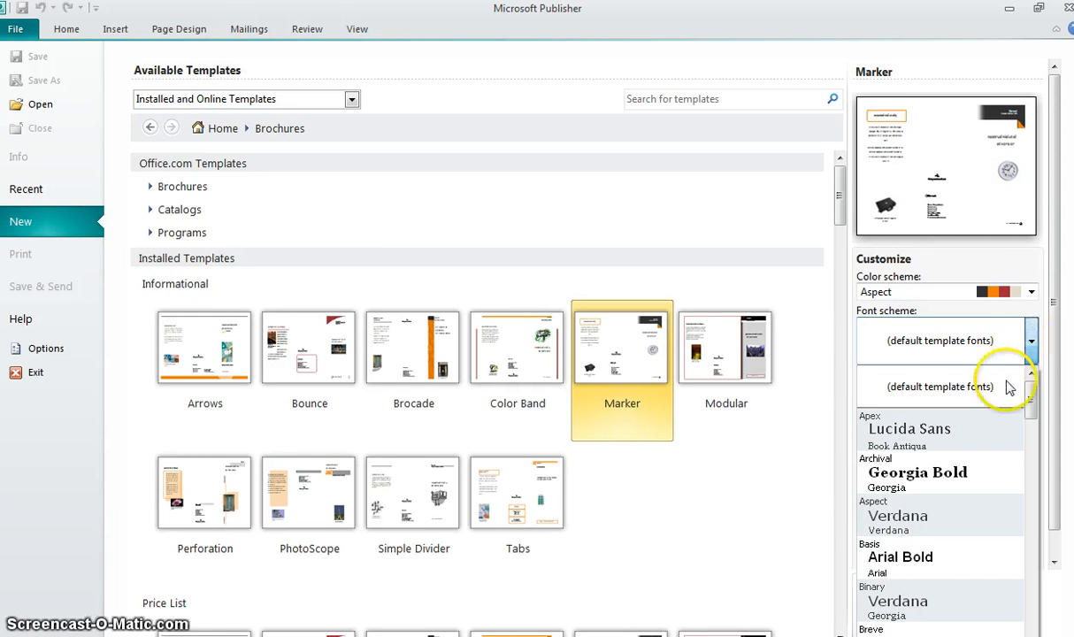
left_click(958, 523)
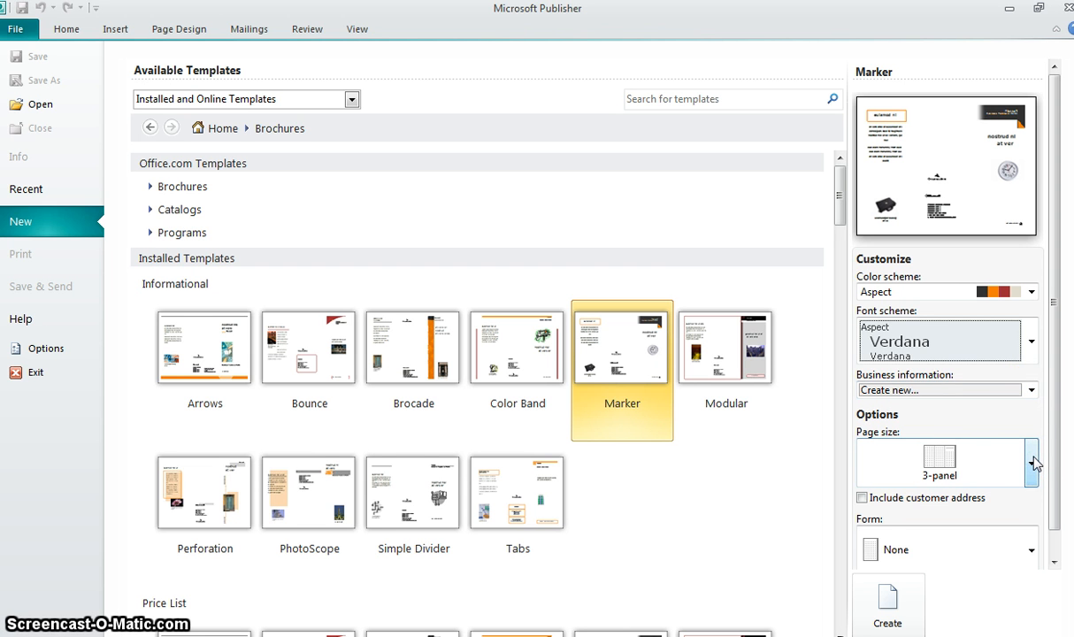
left_click_drag(1053, 456, 1062, 494)
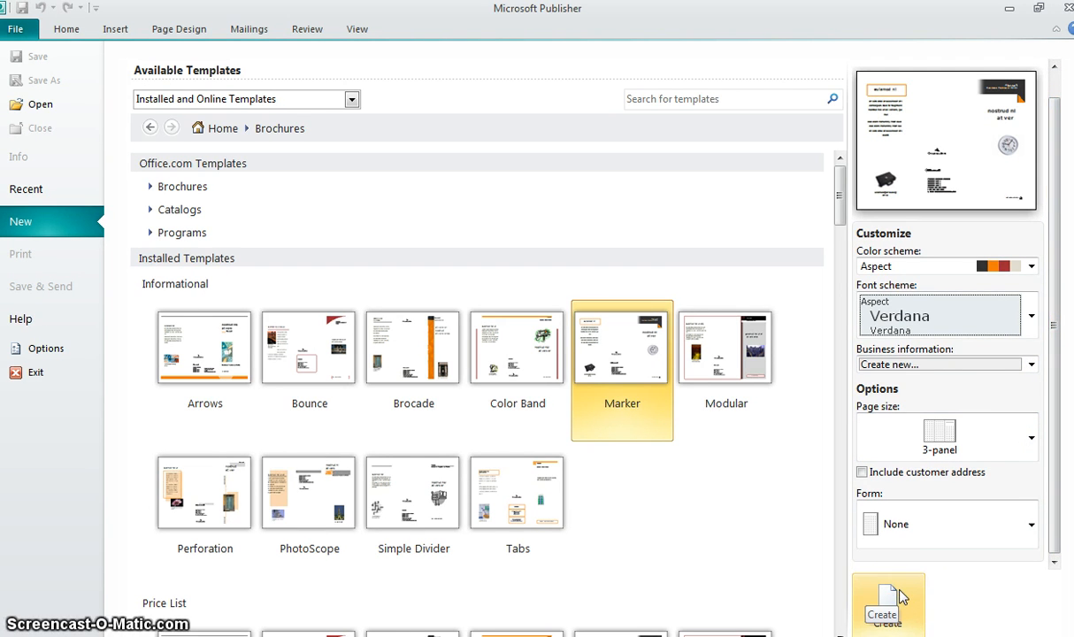
left_click(899, 597)
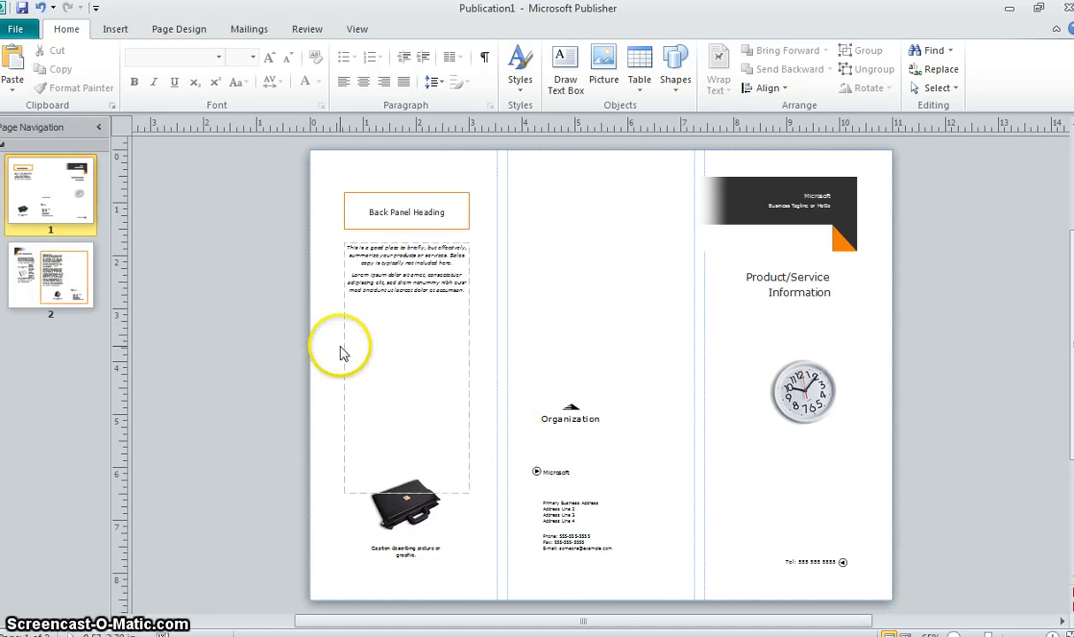
Examine both pages of the brochure and the placeholder text and pictures on page 1's front, middle and back panels.
left_click(60, 298)
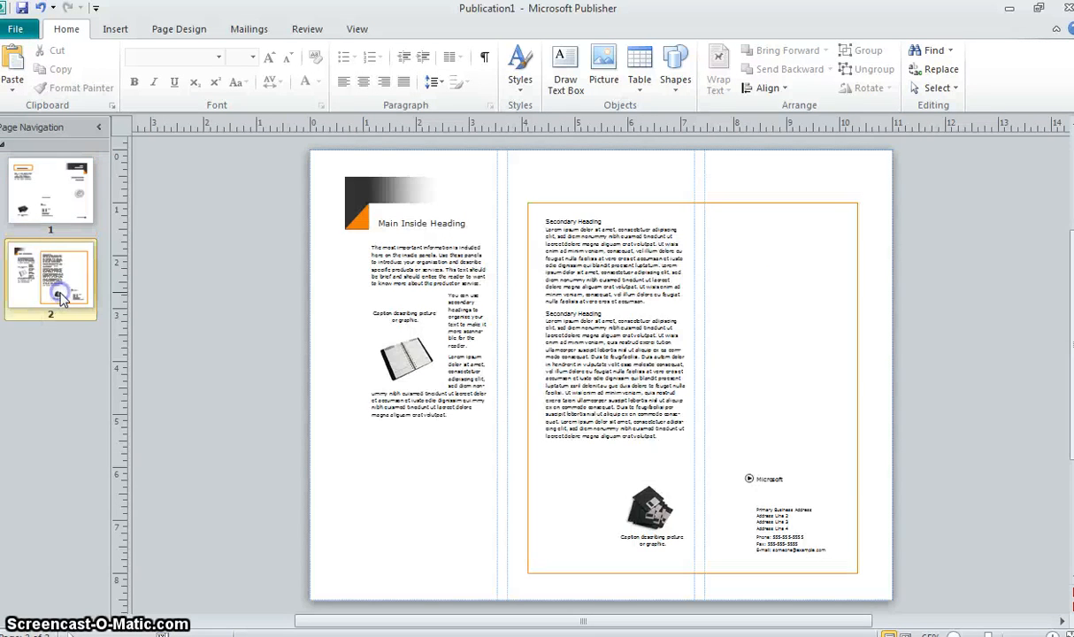
left_click(27, 188)
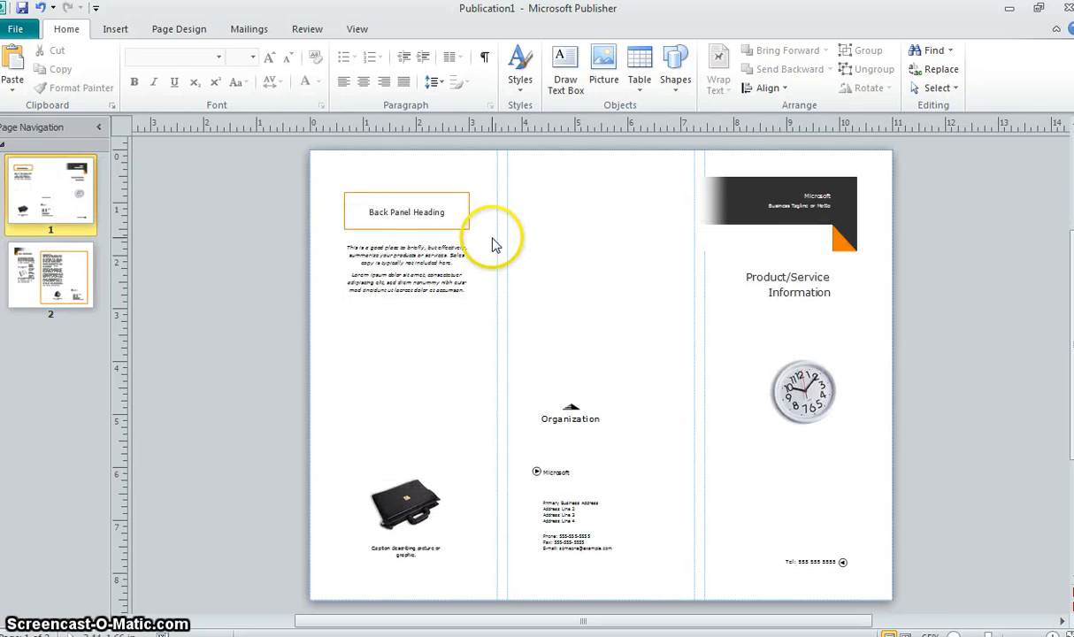
left_click(775, 365)
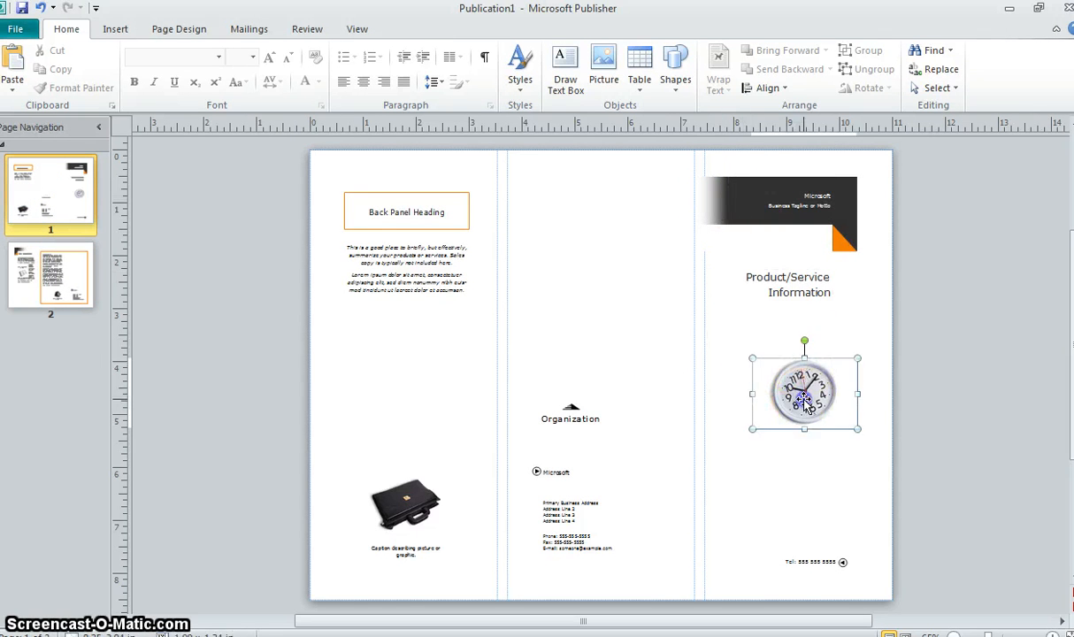
left_click(787, 283)
left_click(827, 208)
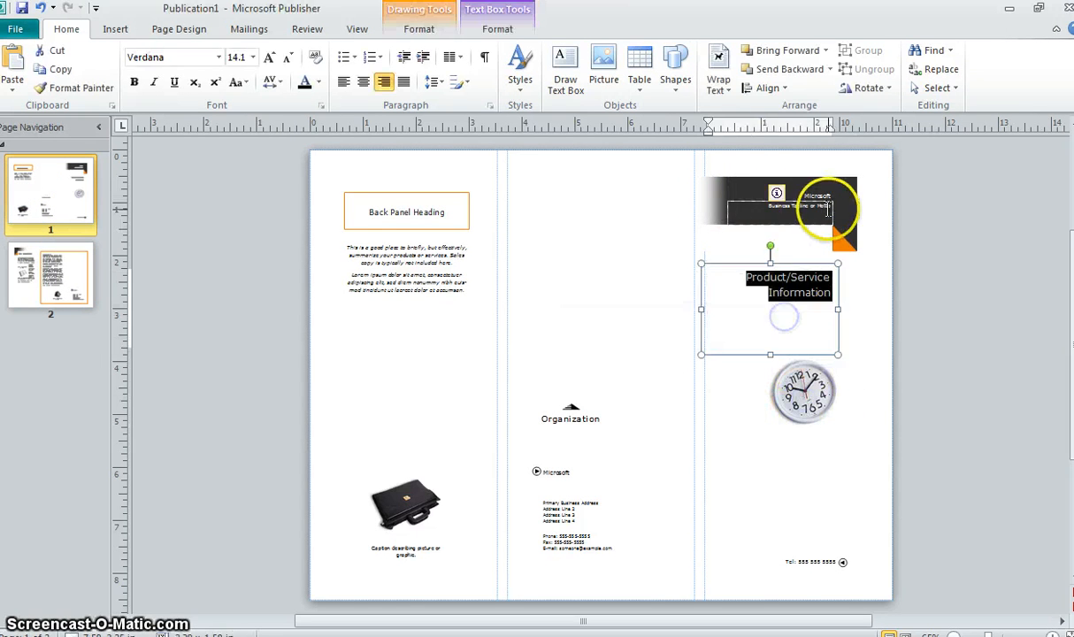
left_click(842, 562)
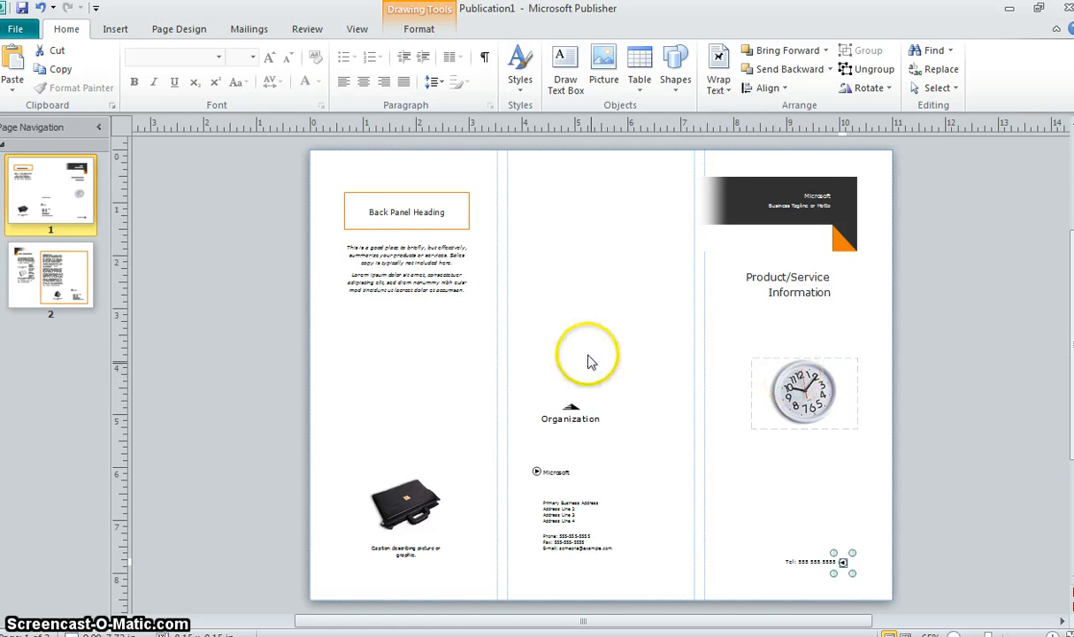
left_click(553, 402)
left_click(561, 470)
left_click(575, 508)
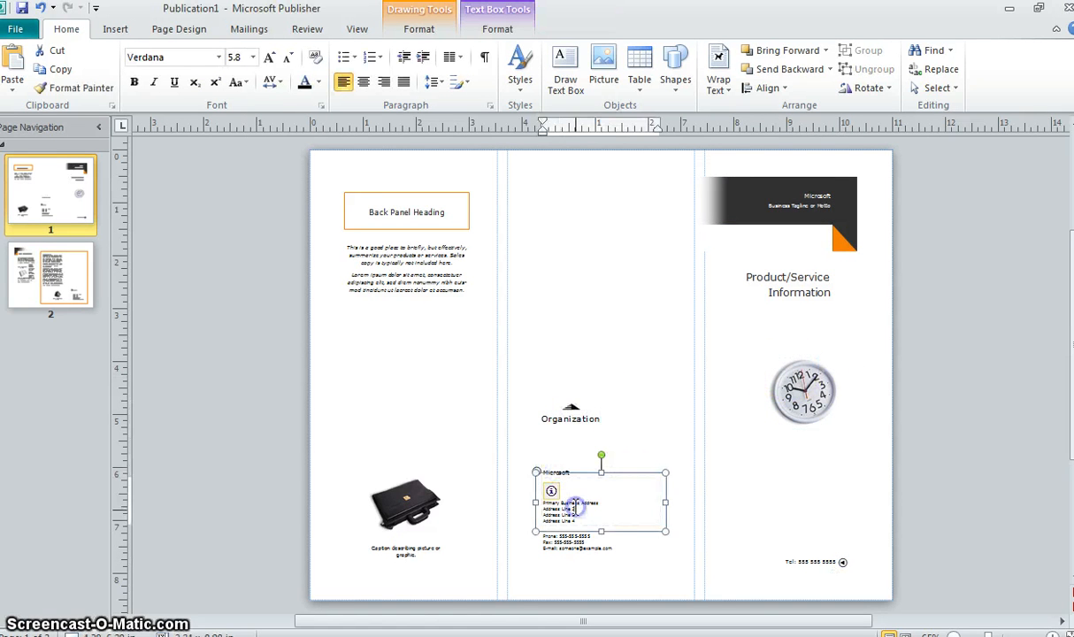
left_click(584, 541)
left_click(566, 478)
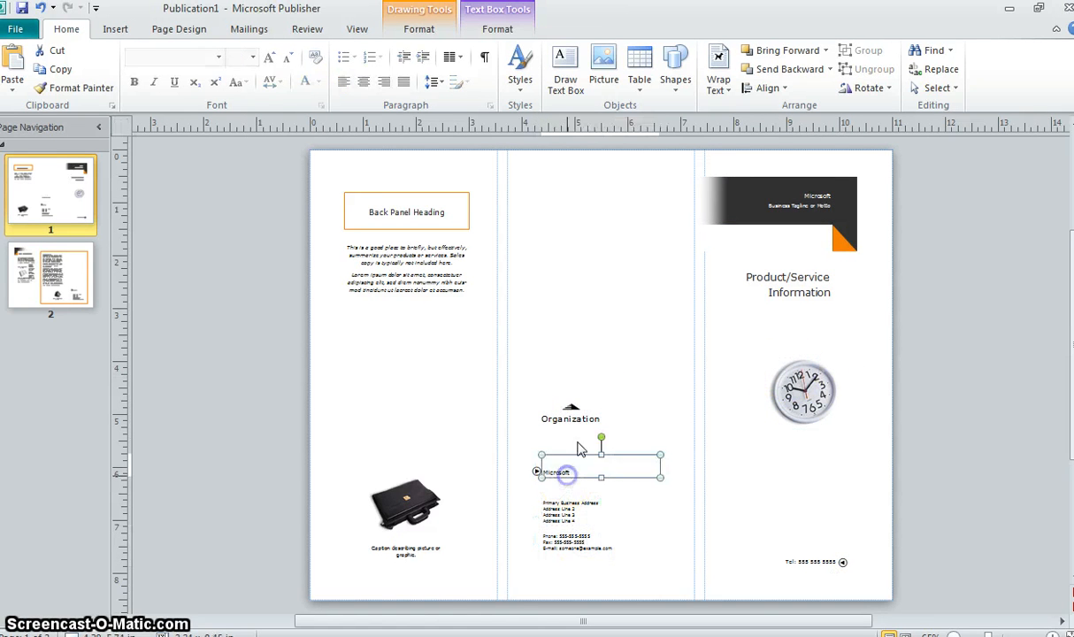
double_click(573, 420)
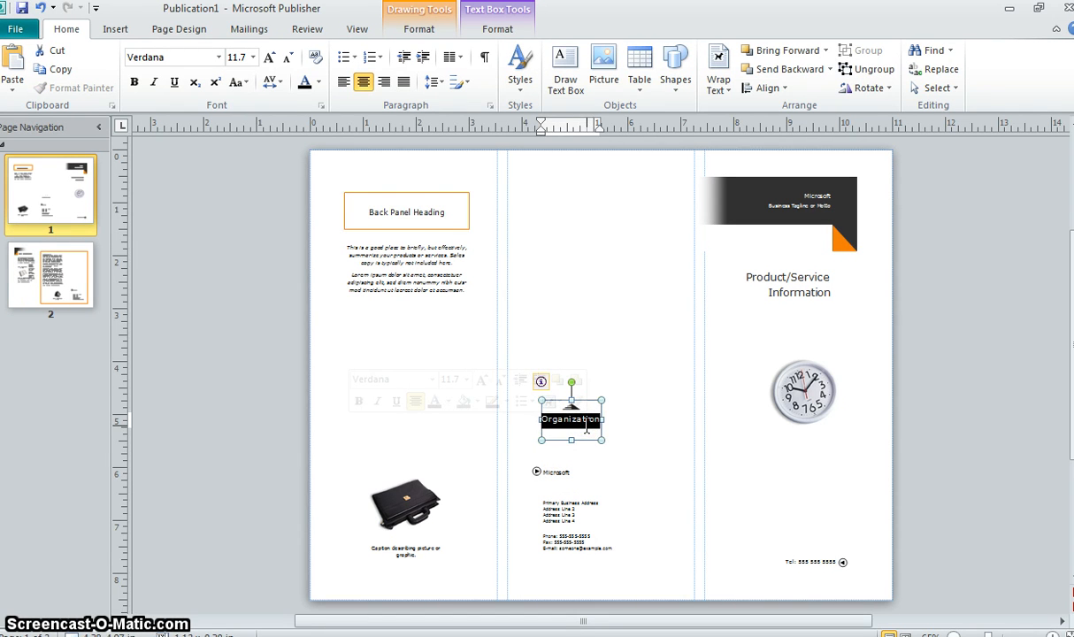
triple_click(402, 212)
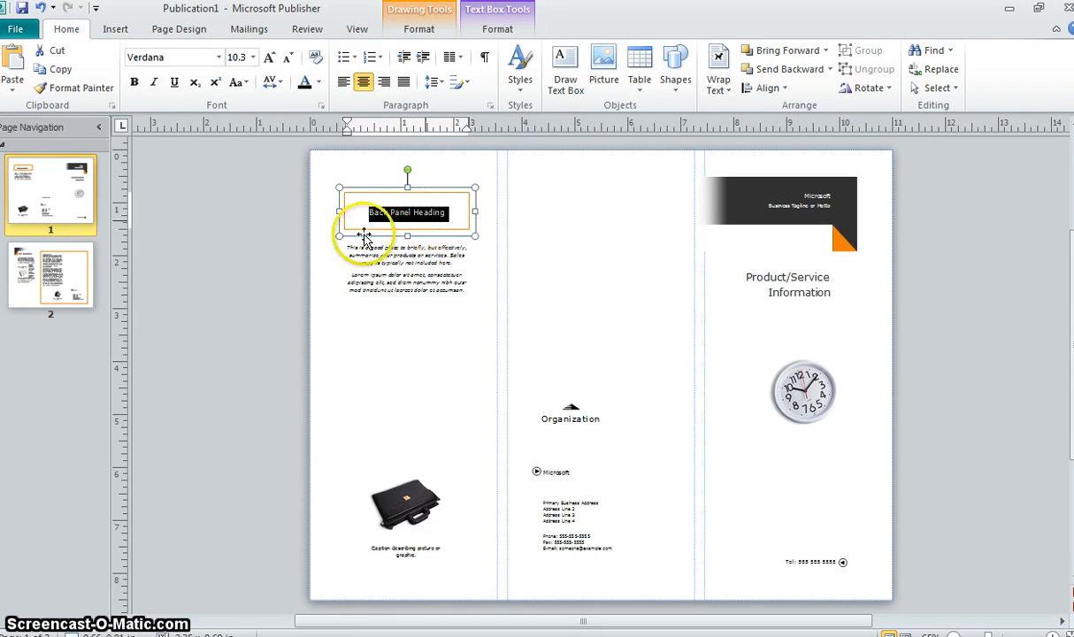
Review the inside panels on page 2 and the title and picture placeholders on page 1's front panel.
left_click(59, 290)
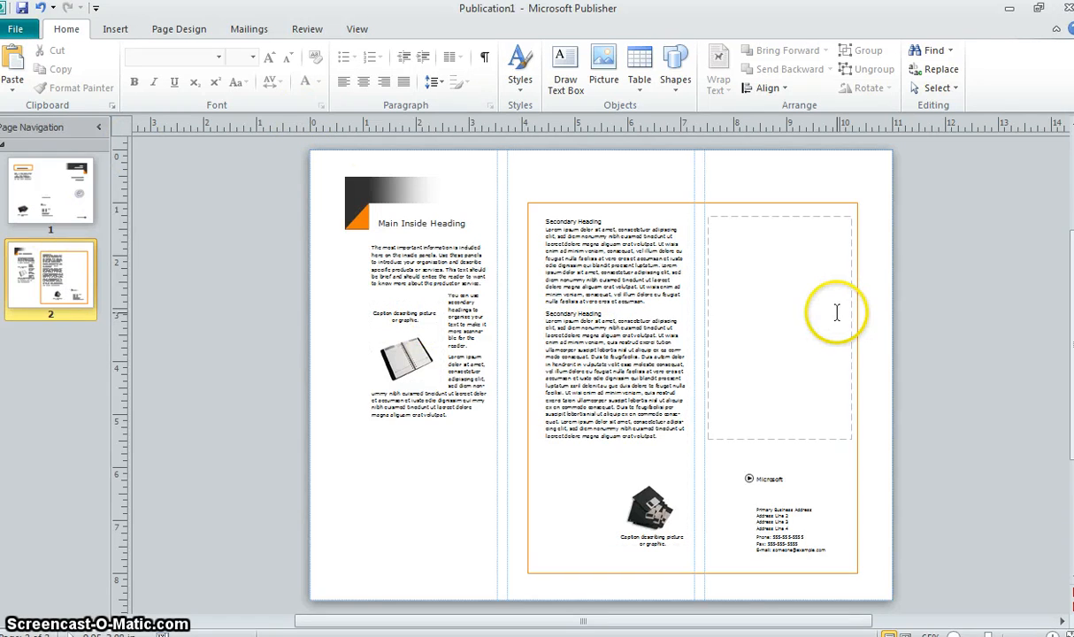
left_click(88, 199)
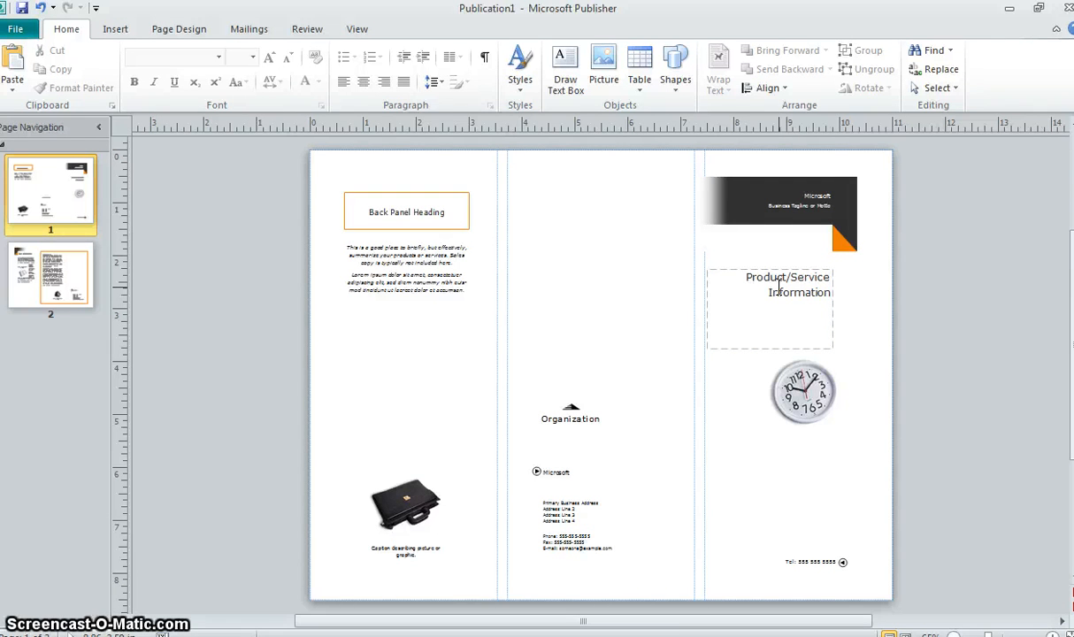
left_click(851, 430)
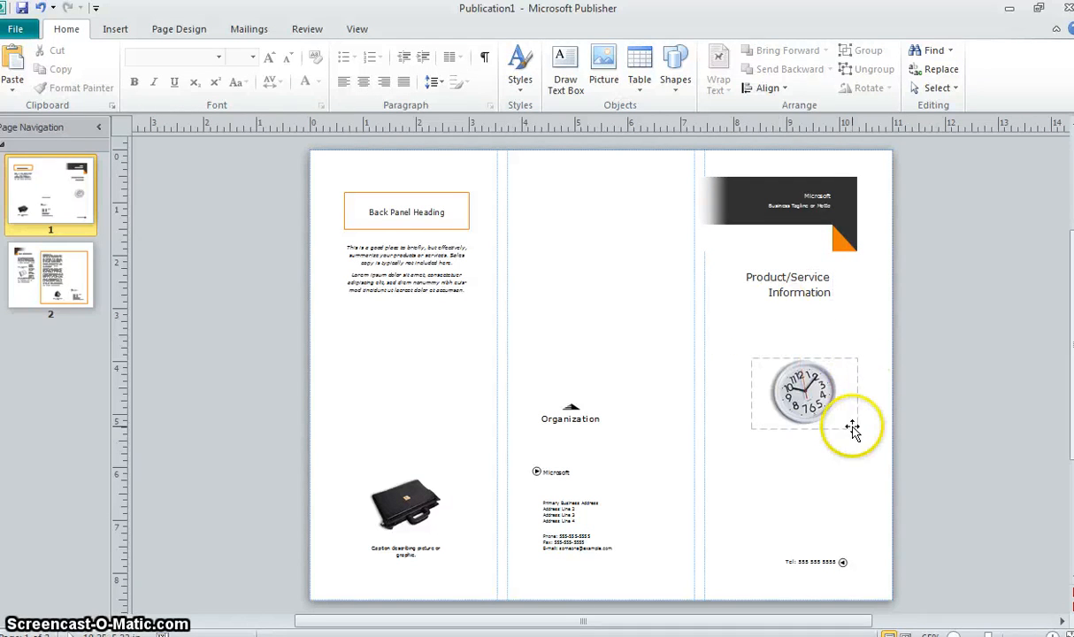
left_click(798, 306)
left_click(867, 302)
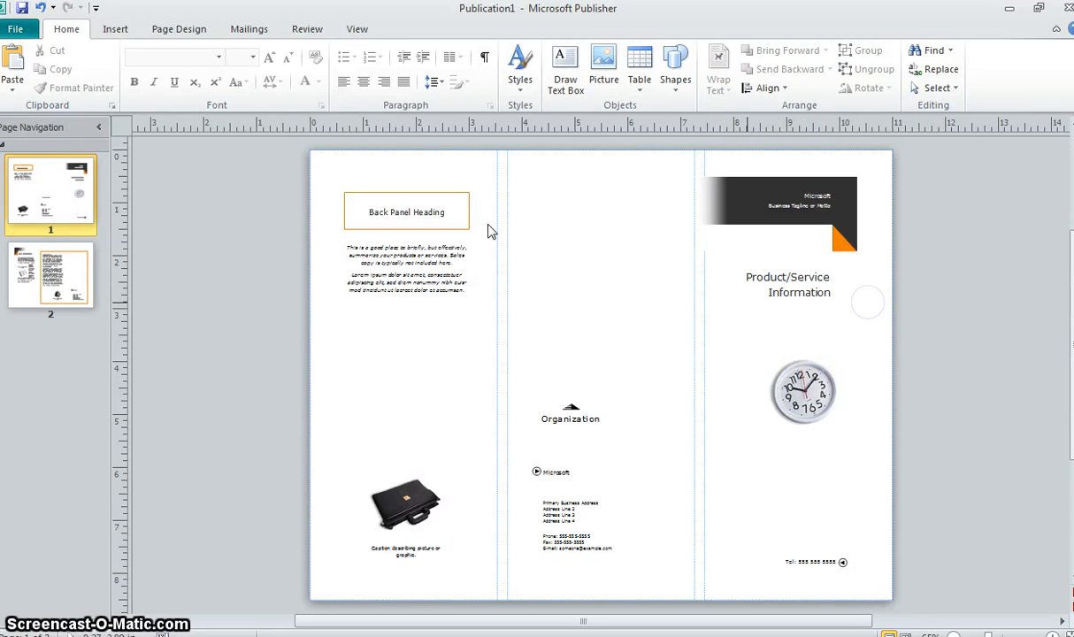
Insert WordArt reading "Hurricanes" in the red curved transform style on page 1.
left_click(115, 29)
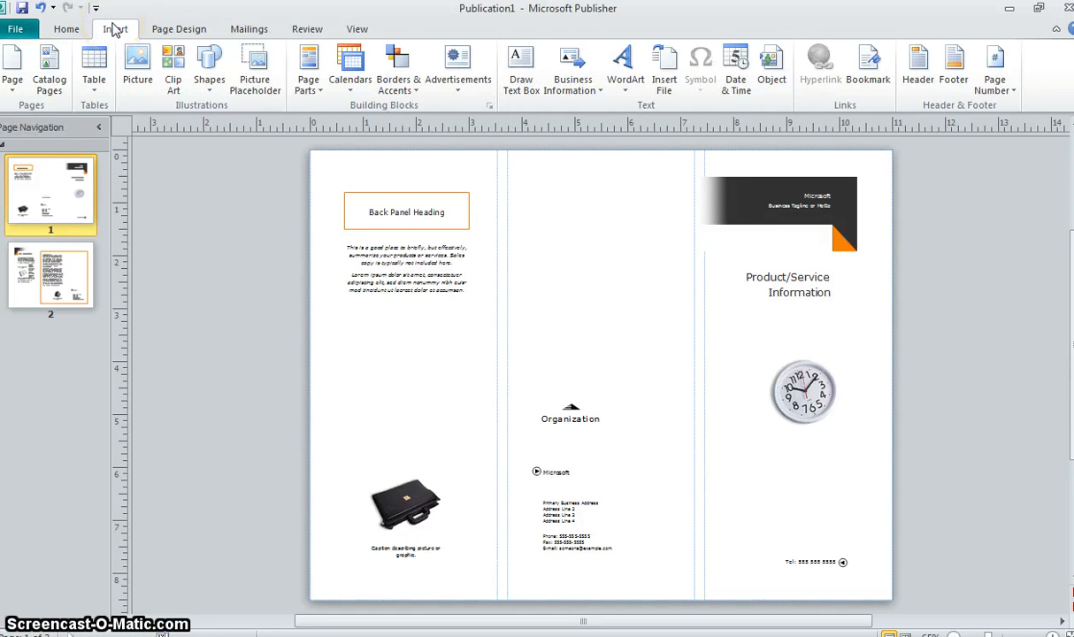
left_click(622, 66)
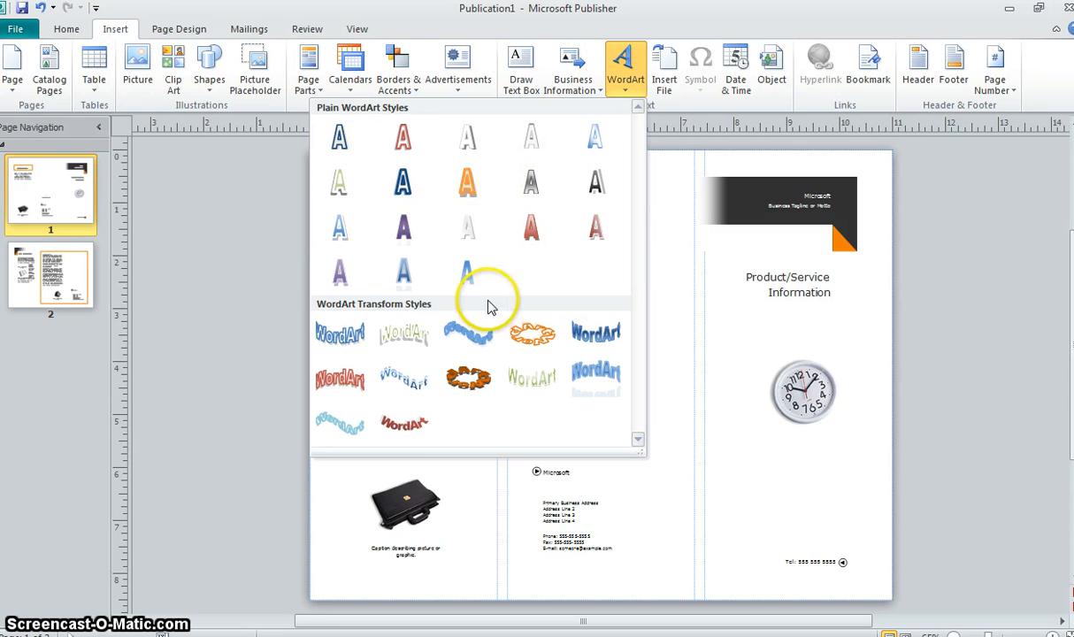
left_click(345, 382)
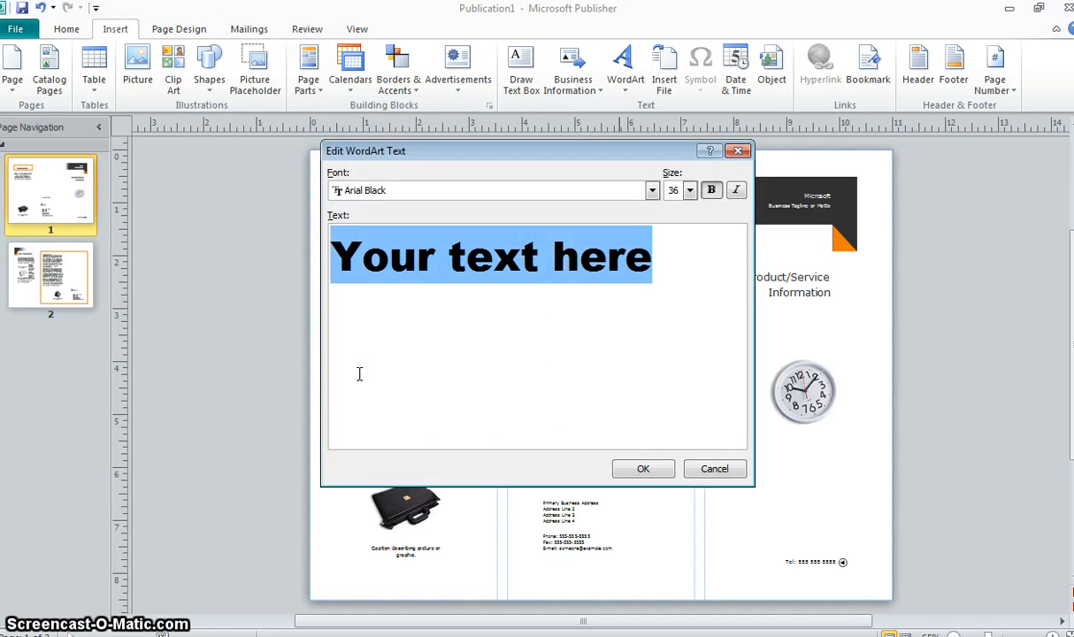
type("Hurricanes")
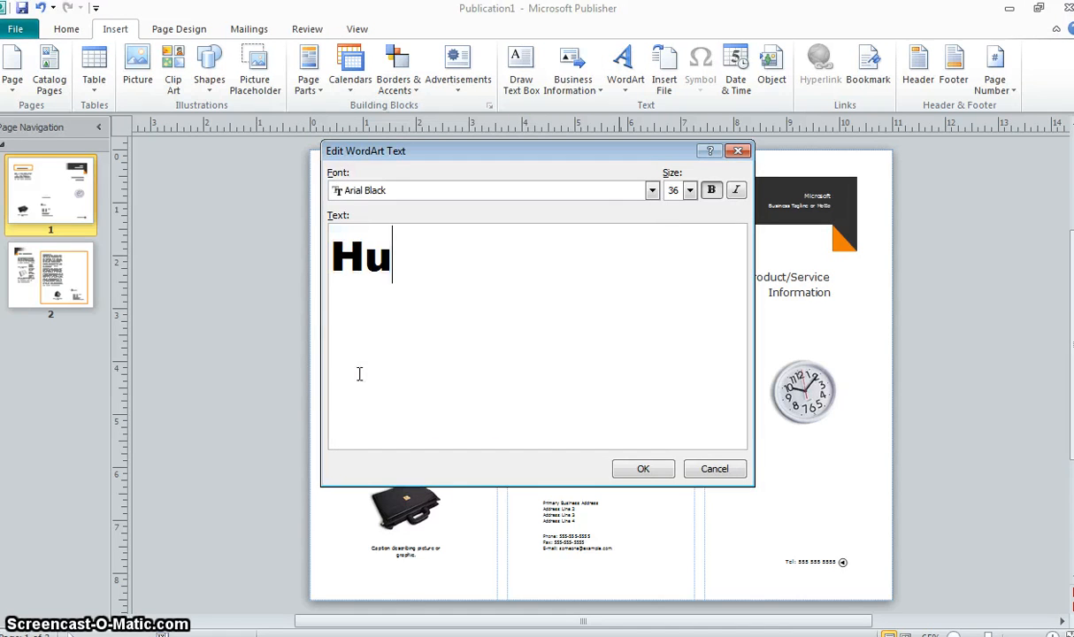
left_click(636, 469)
Move the Hurricanes WordArt onto the front panel and delete the Product/Service Information text box.
left_click(624, 352)
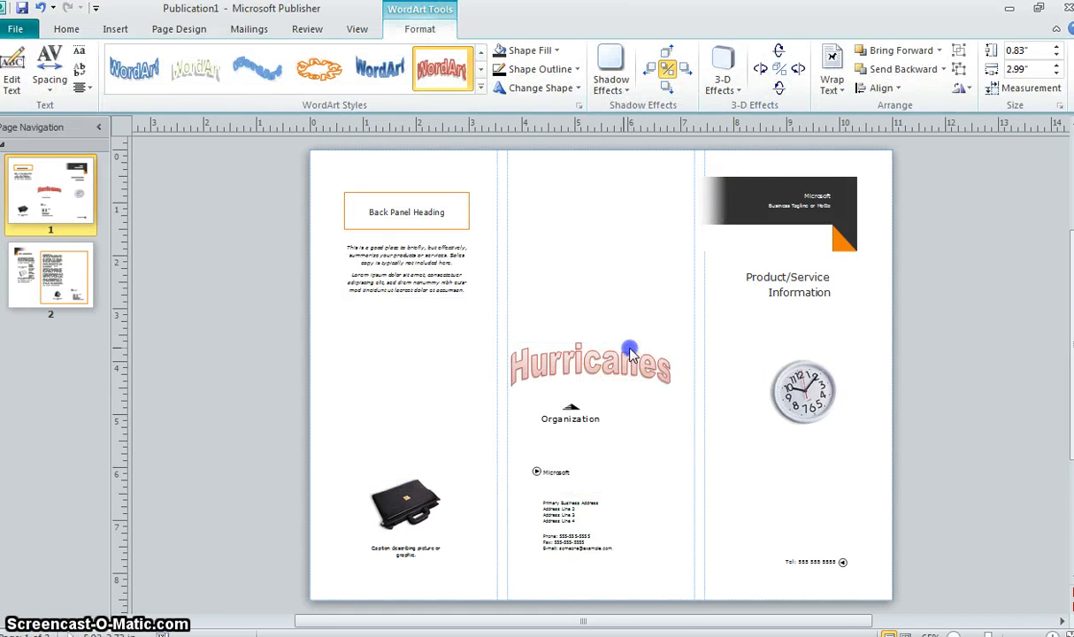
left_click(610, 354)
left_click(609, 357)
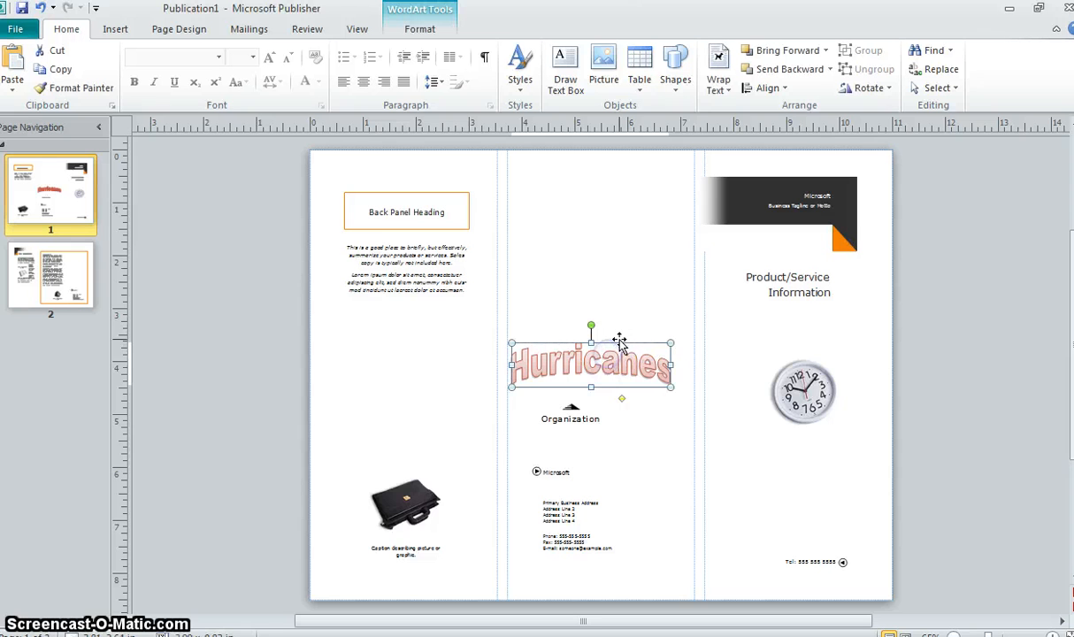
left_click_drag(619, 339, 794, 267)
left_click(795, 266)
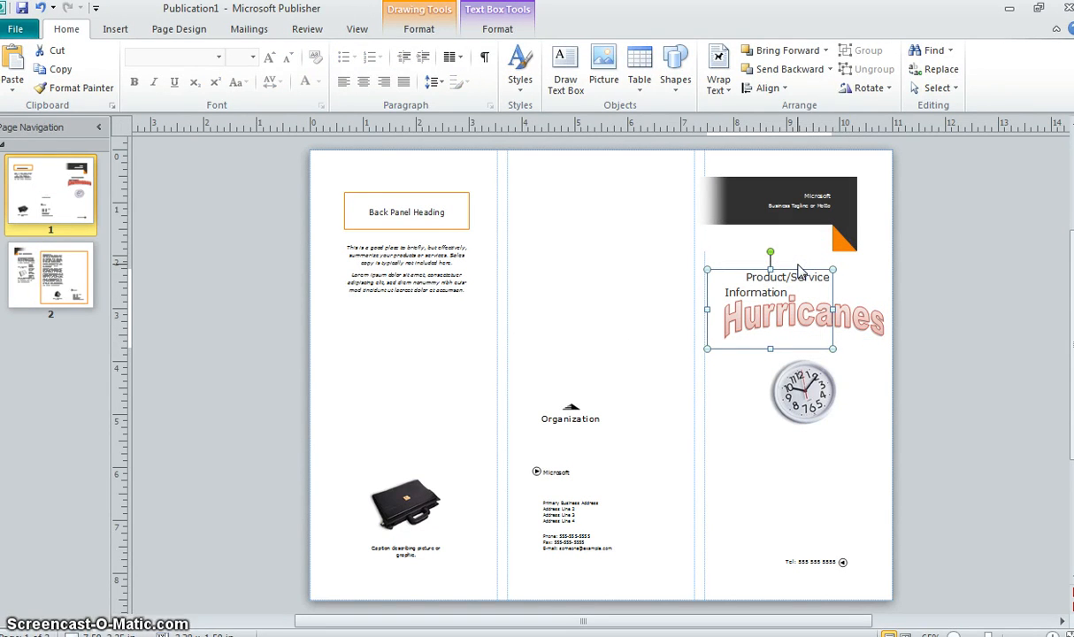
key("Delete")
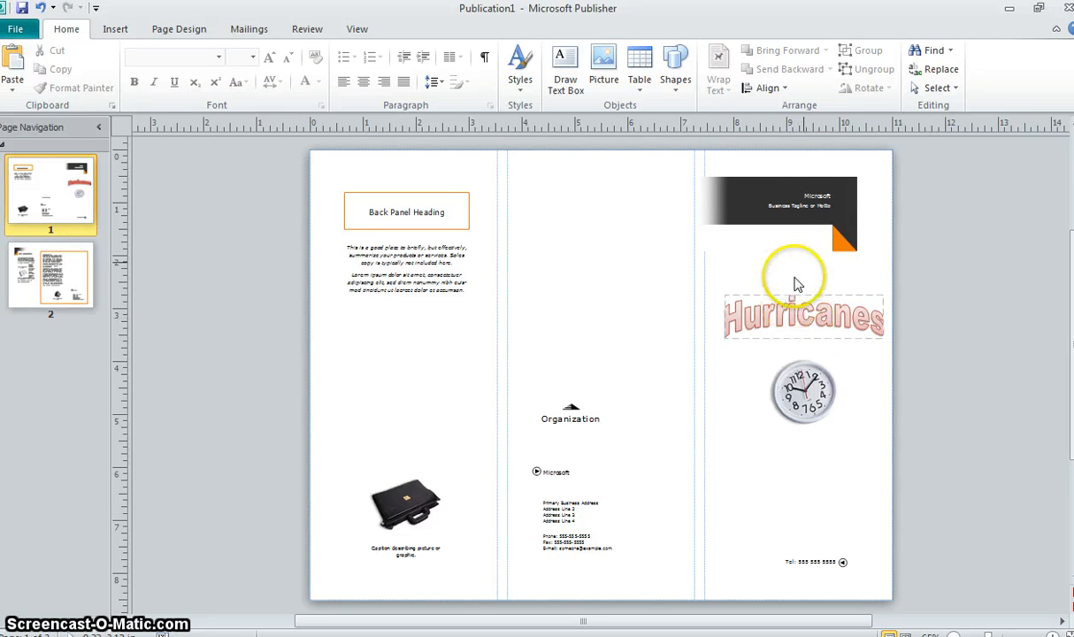
Delete the dark banner shape above the Hurricanes WordArt and undo the deletion.
left_click(847, 194)
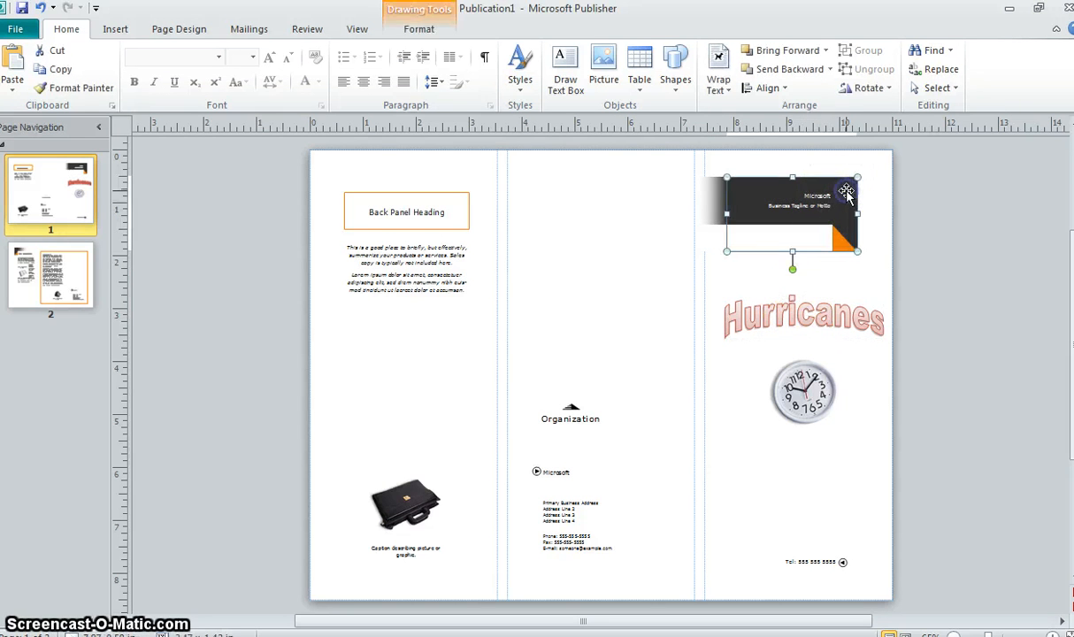
key("Delete")
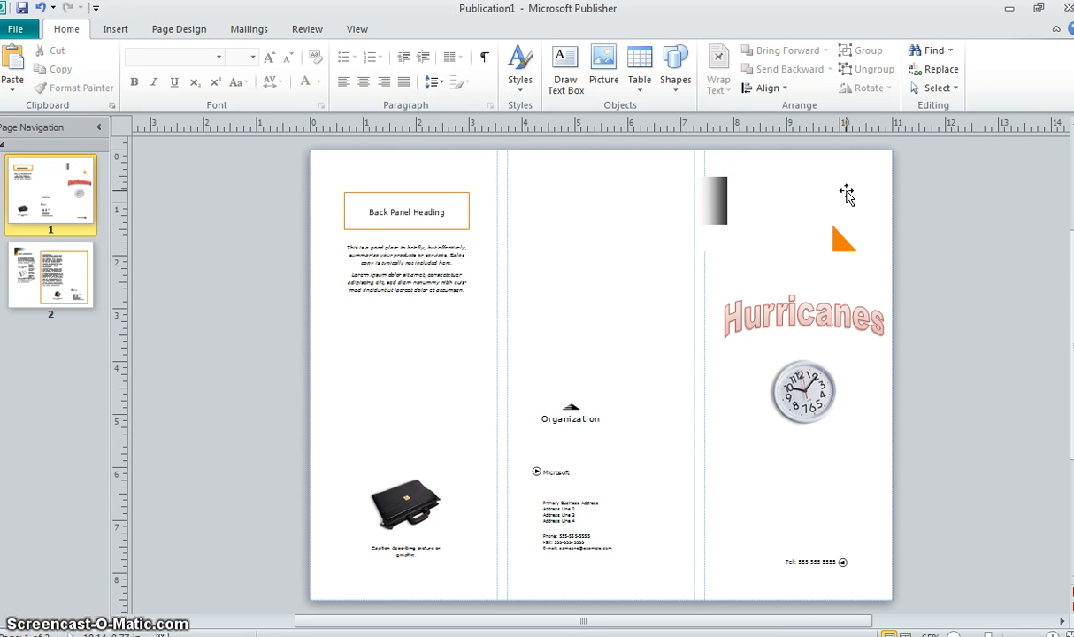
left_click(41, 9)
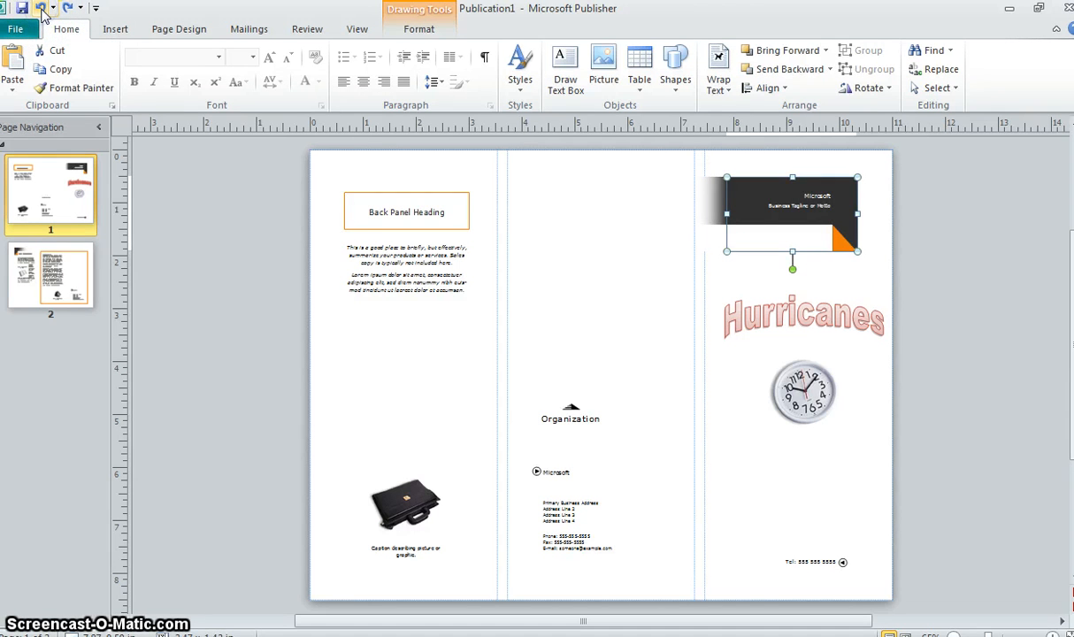
Delete the clock picture from the front panel below the Hurricanes WordArt.
left_click(820, 364)
key("Delete")
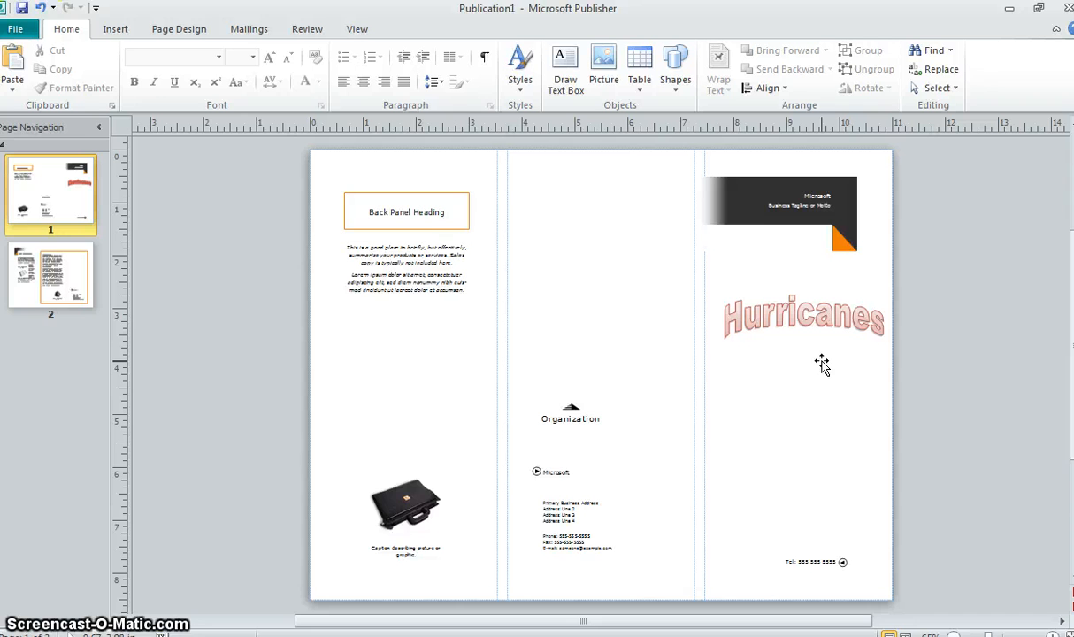
Switch to Firefox and search Google Images for "hurricane".
left_click(661, 504)
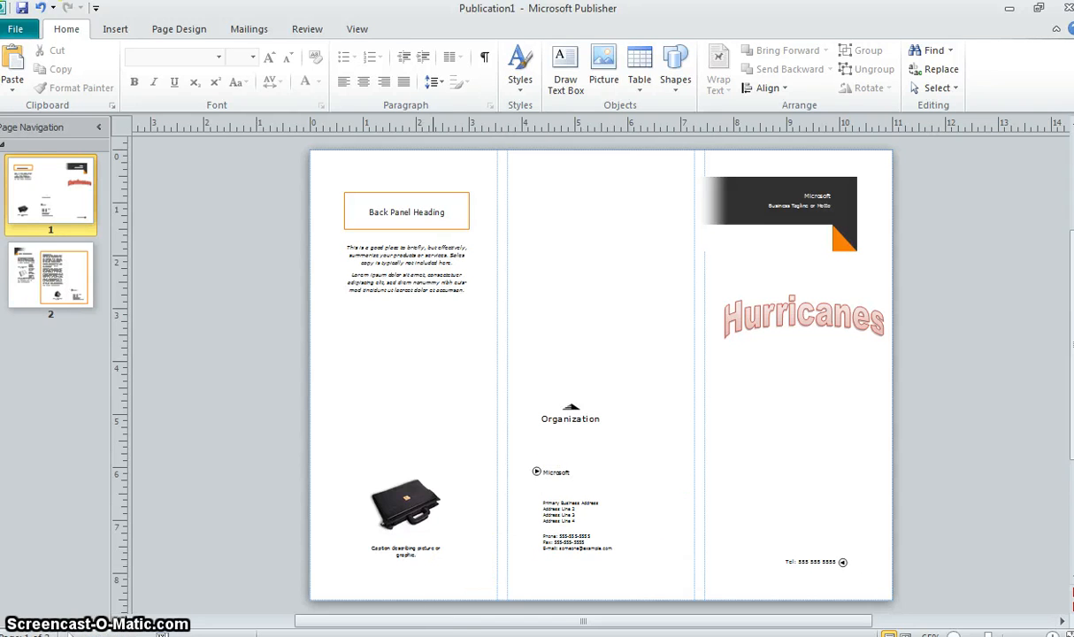
key("alt+Tab")
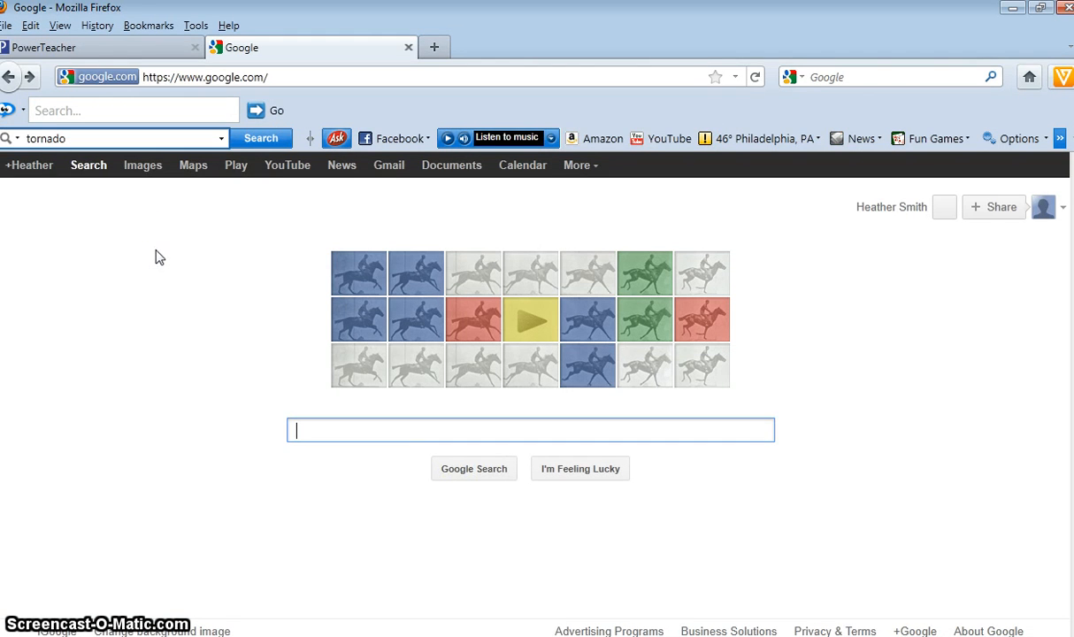
left_click(142, 170)
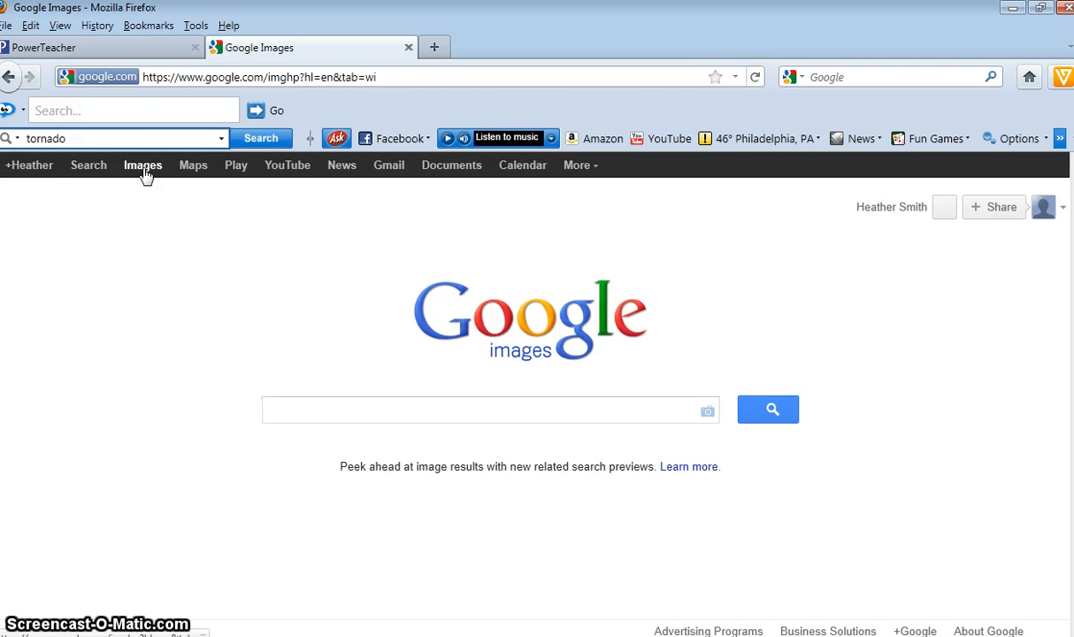
type("hurricane")
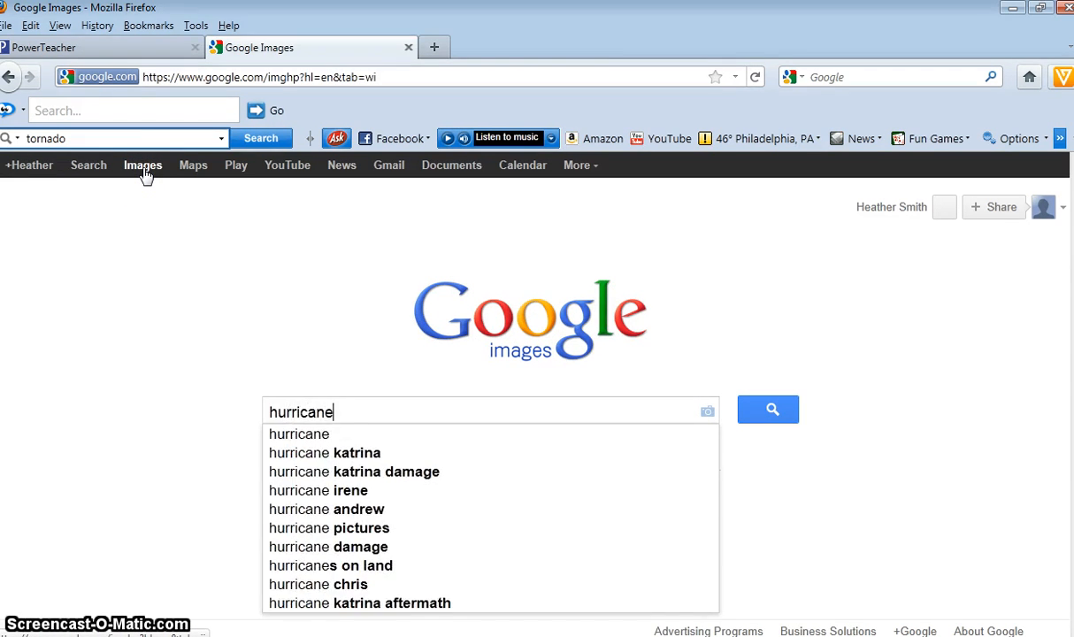
key("Return")
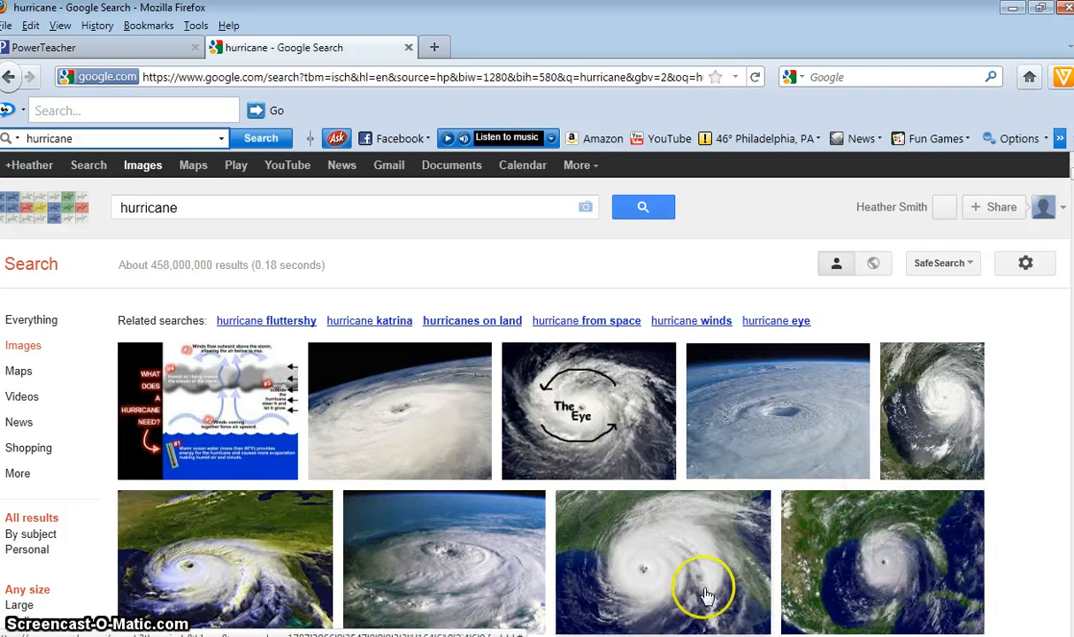
Copy the Hurricane-Ivan.jpg satellite picture from the image results.
mouse_move(665, 568)
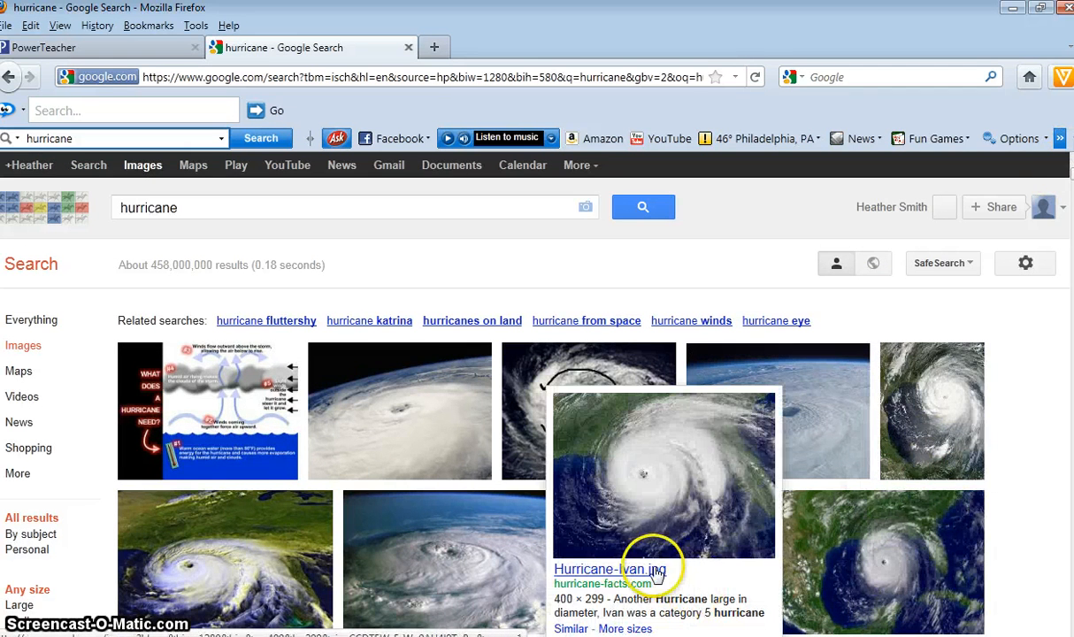
left_click(642, 517)
right_click(642, 517)
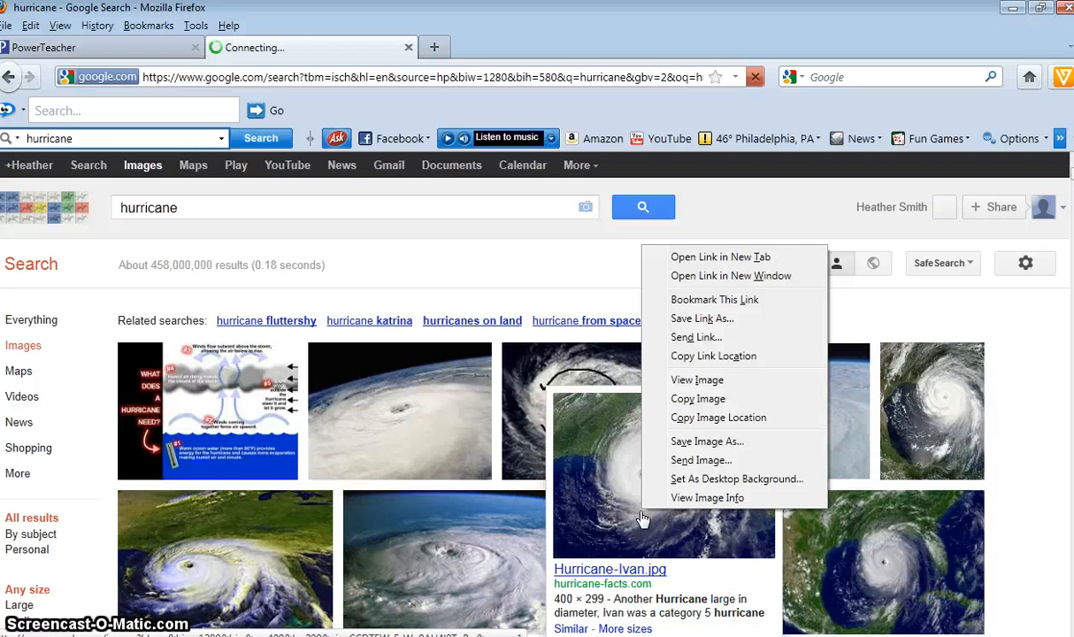
left_click(723, 400)
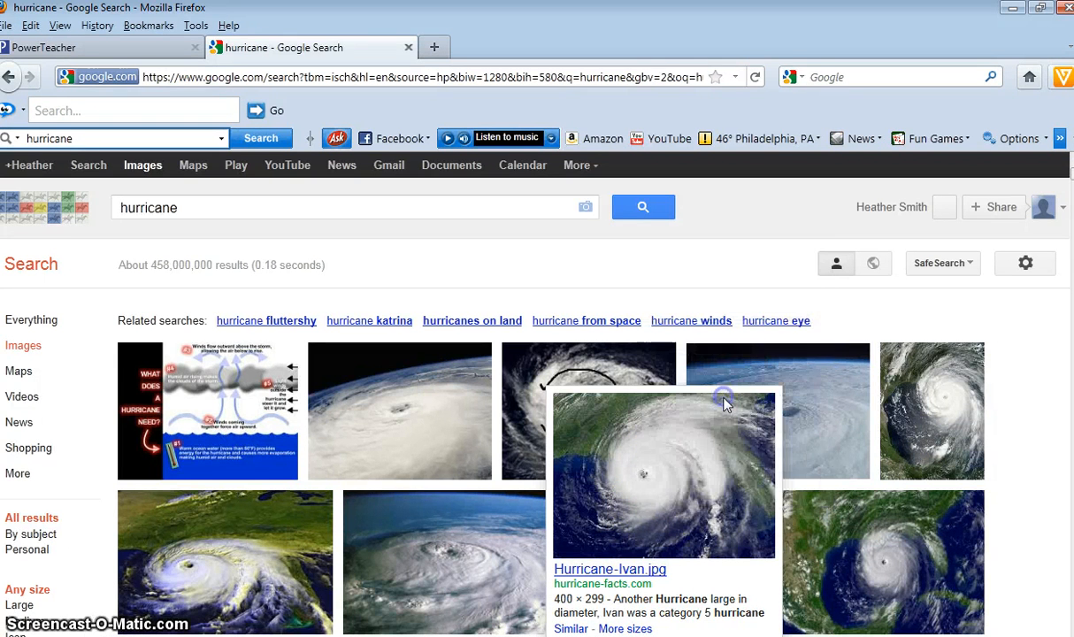
Switch back to Publisher, paste the hurricane picture below the Hurricanes WordArt and enlarge it to about 3.01 by 2.25 inches.
key("alt+Tab")
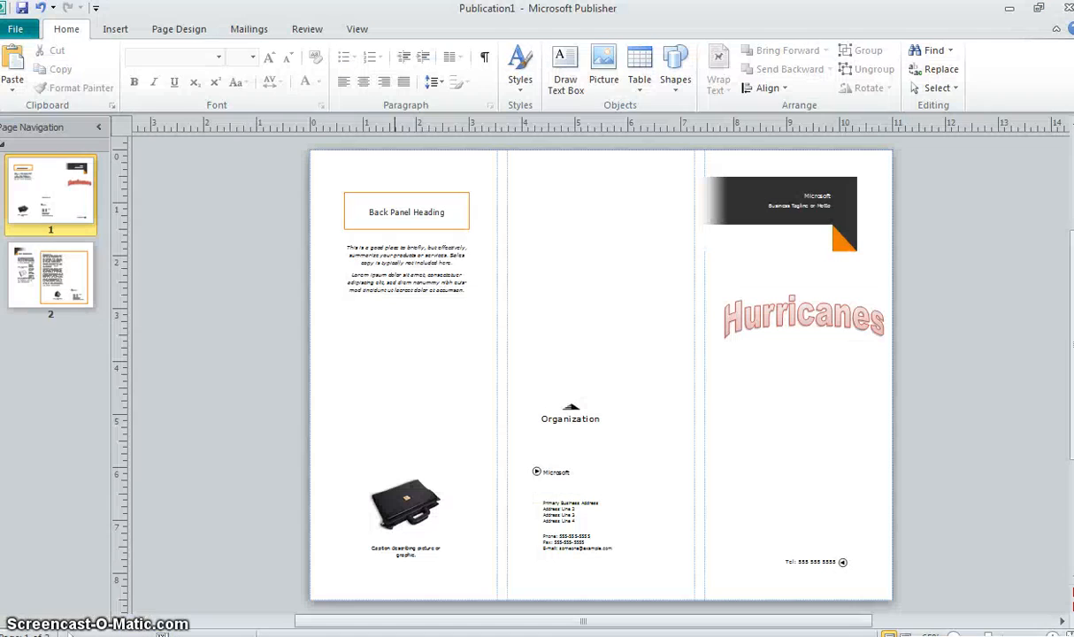
right_click(764, 397)
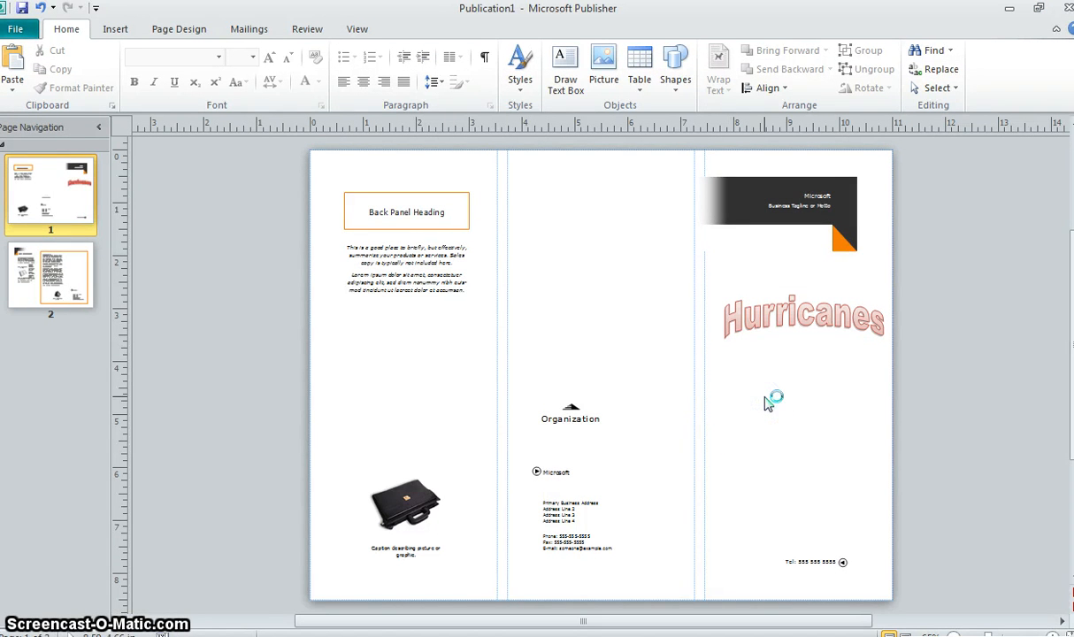
right_click(765, 399)
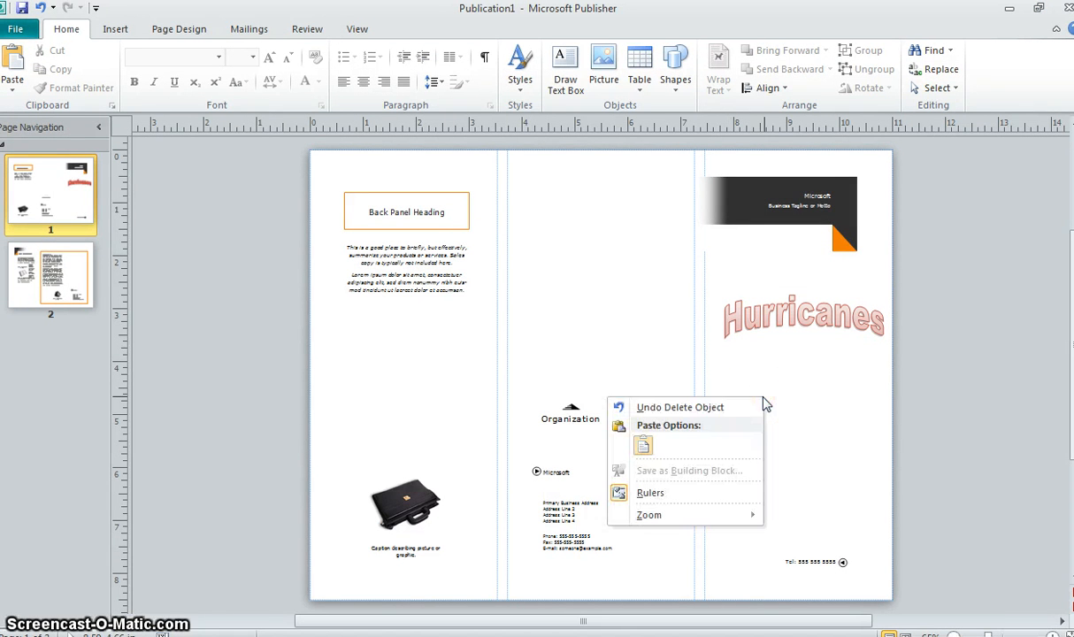
left_click(645, 442)
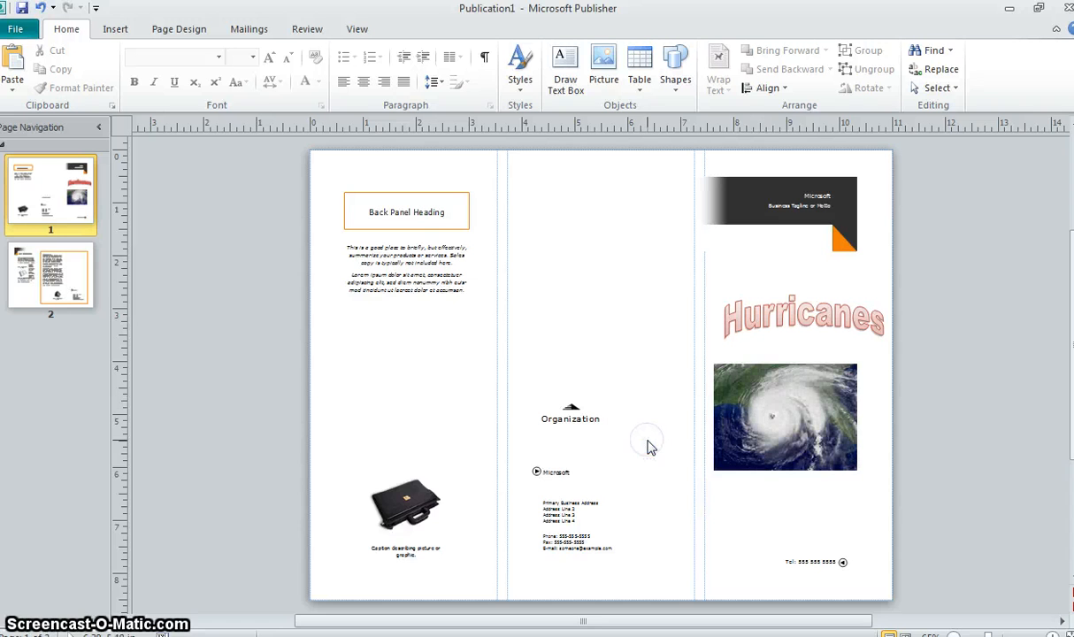
left_click(813, 464)
left_click_drag(861, 474, 873, 482)
left_click(811, 428)
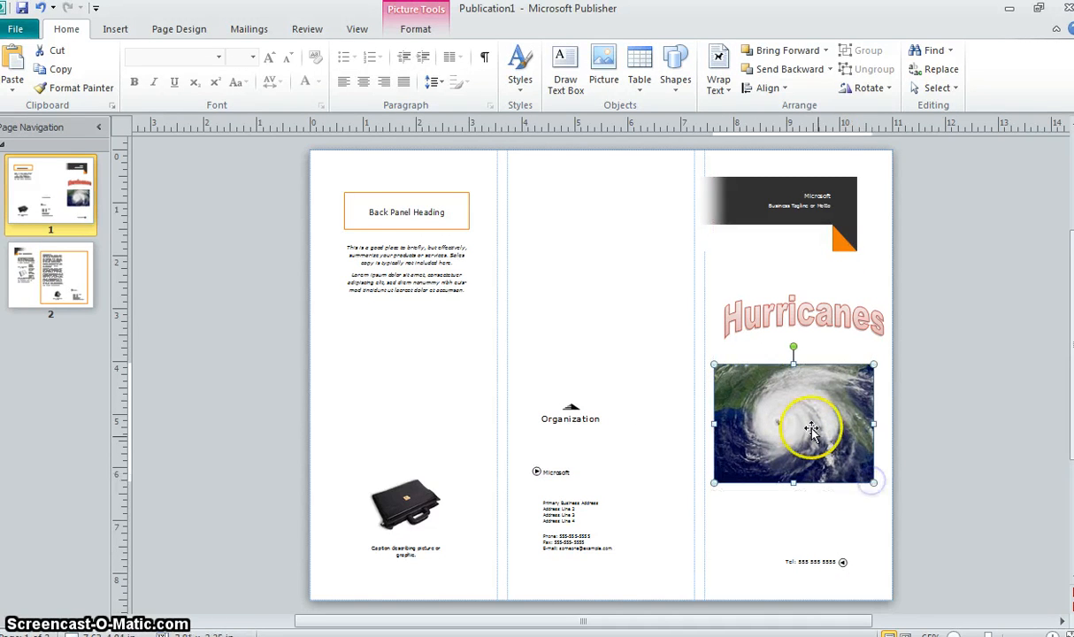
Give the hurricane picture a green border with a 6 pt weight.
left_click(417, 34)
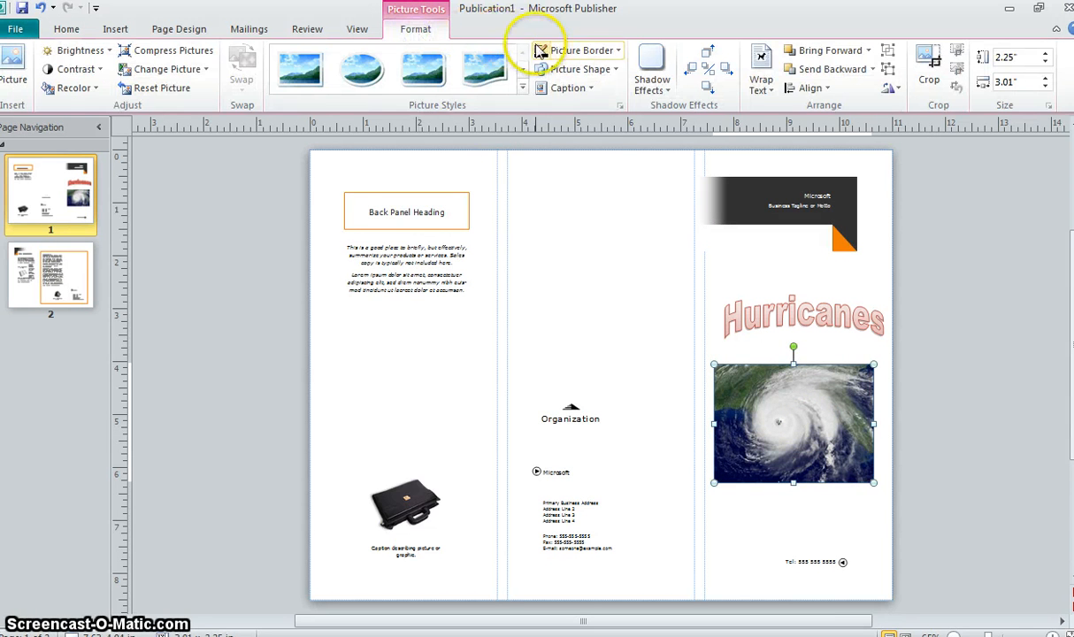
left_click(570, 50)
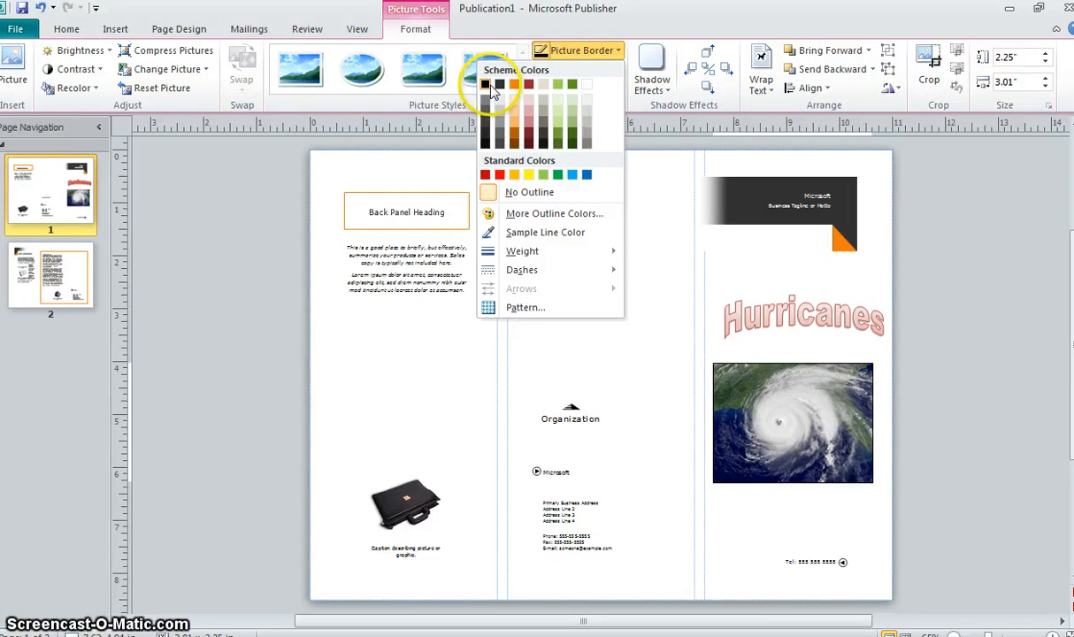
left_click(559, 133)
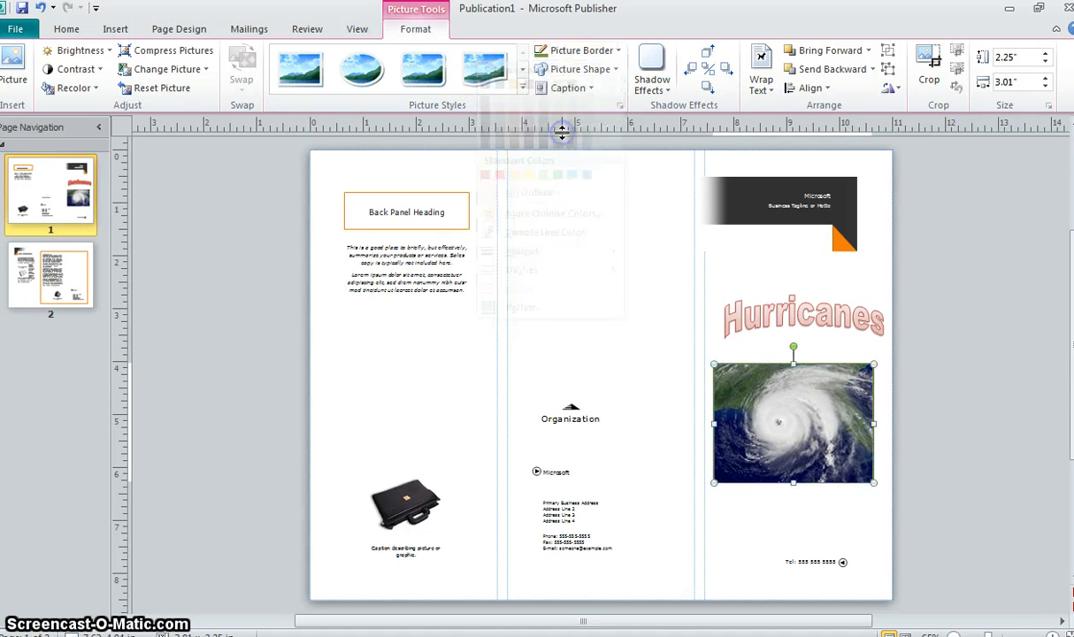
left_click(577, 50)
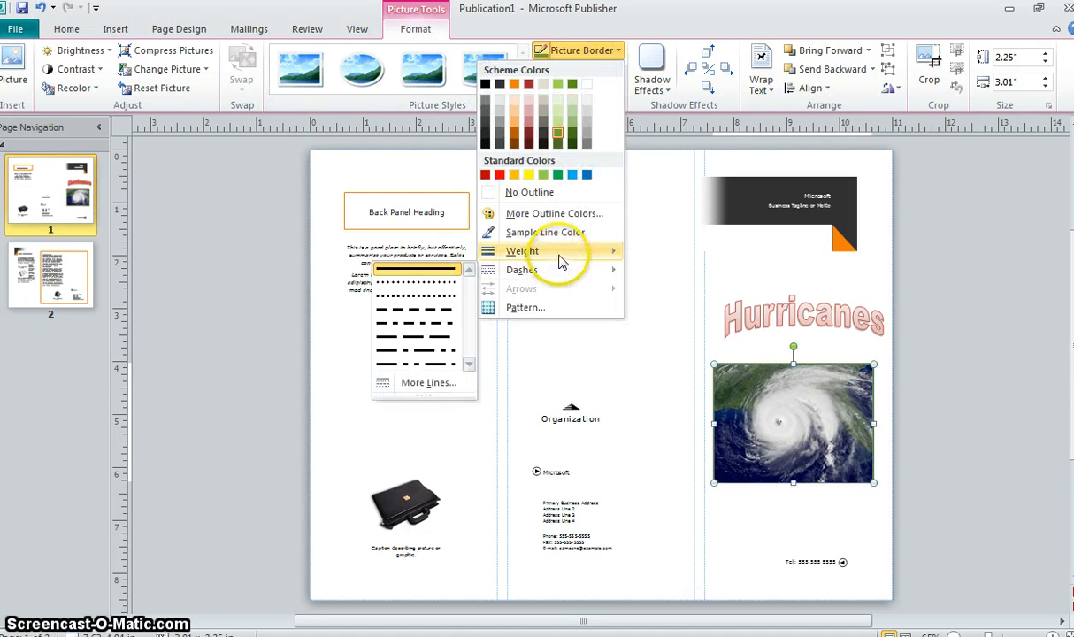
mouse_move(511, 251)
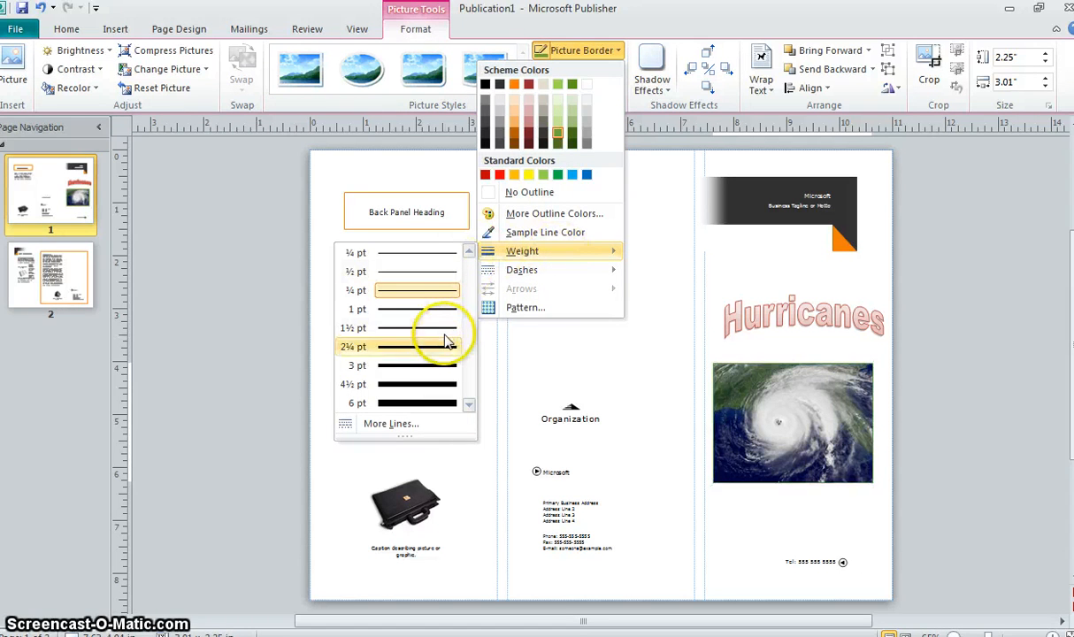
left_click(439, 403)
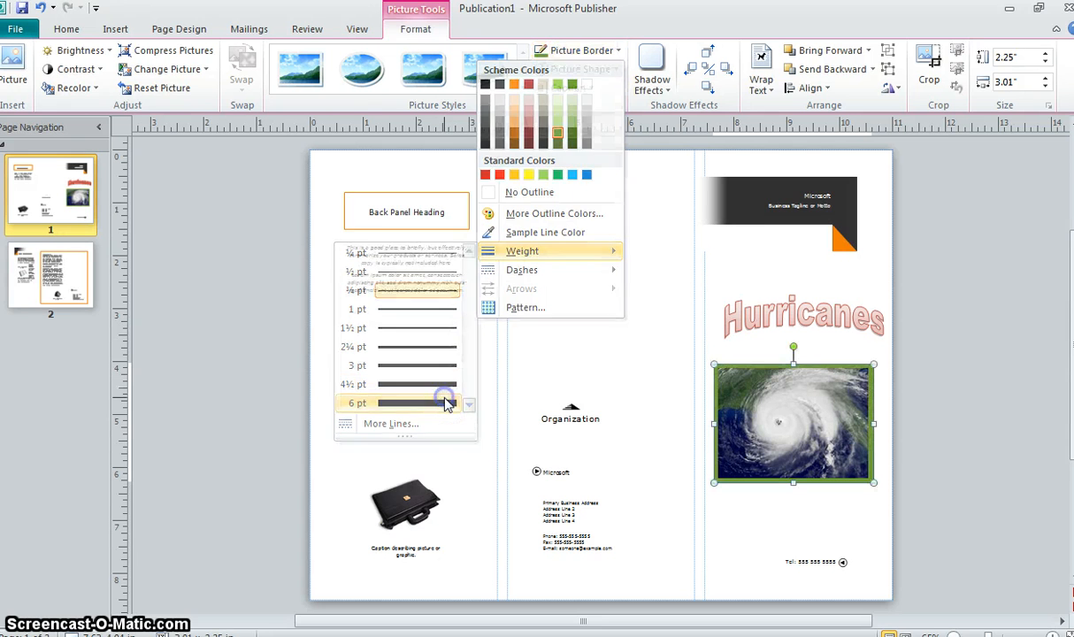
left_click(844, 535)
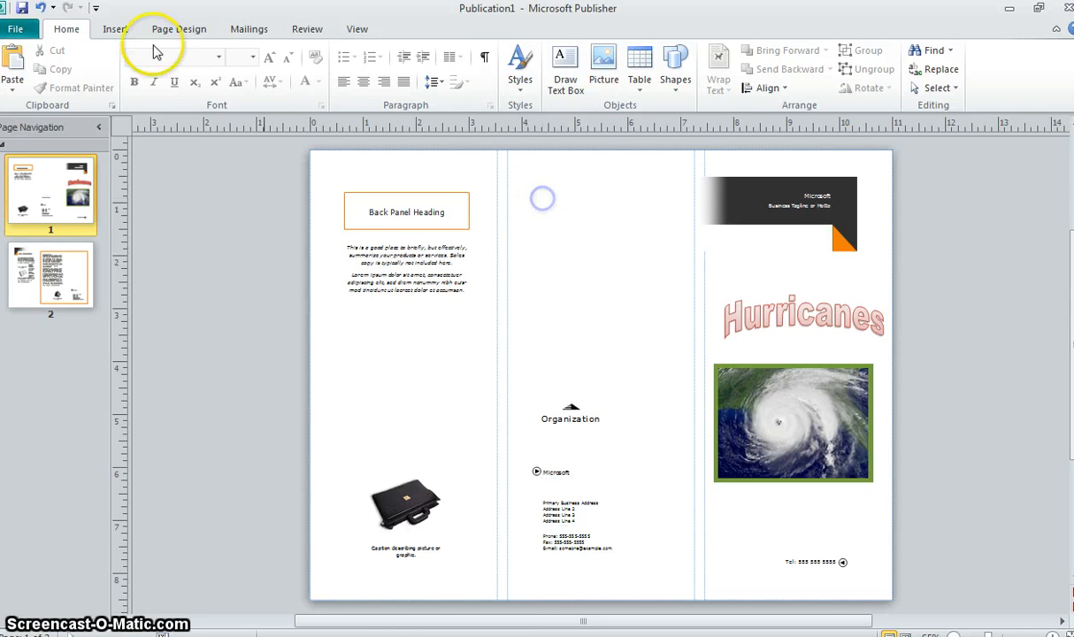
Draw a text box about 2.82 by 3.42 inches above Organization on the middle panel and enter "Asdlkjf;asldfn;sdknfd;k".
left_click(117, 30)
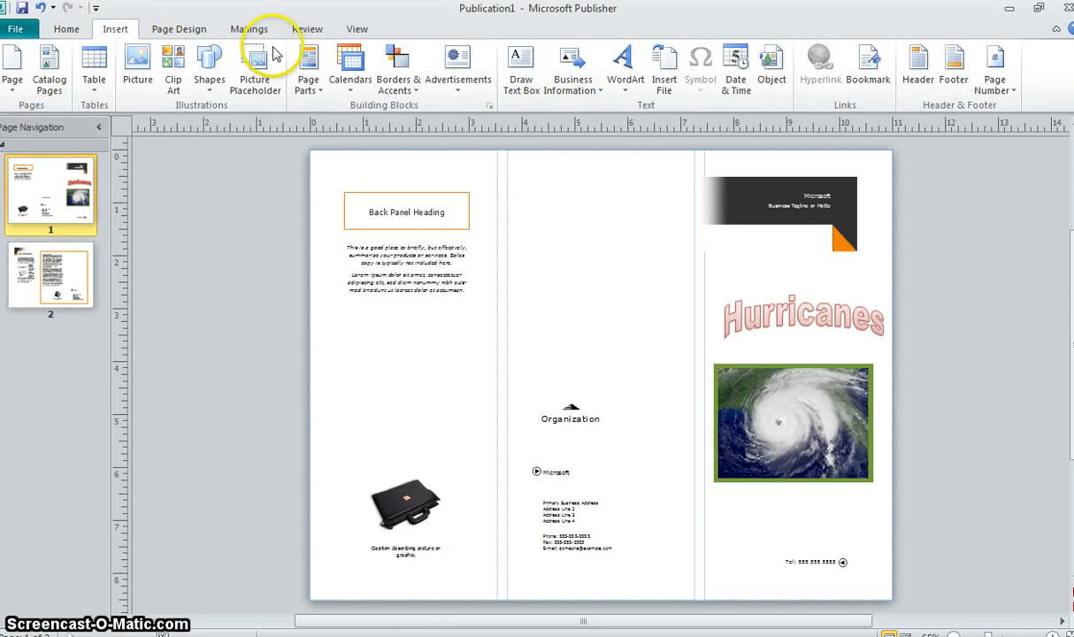
left_click(517, 80)
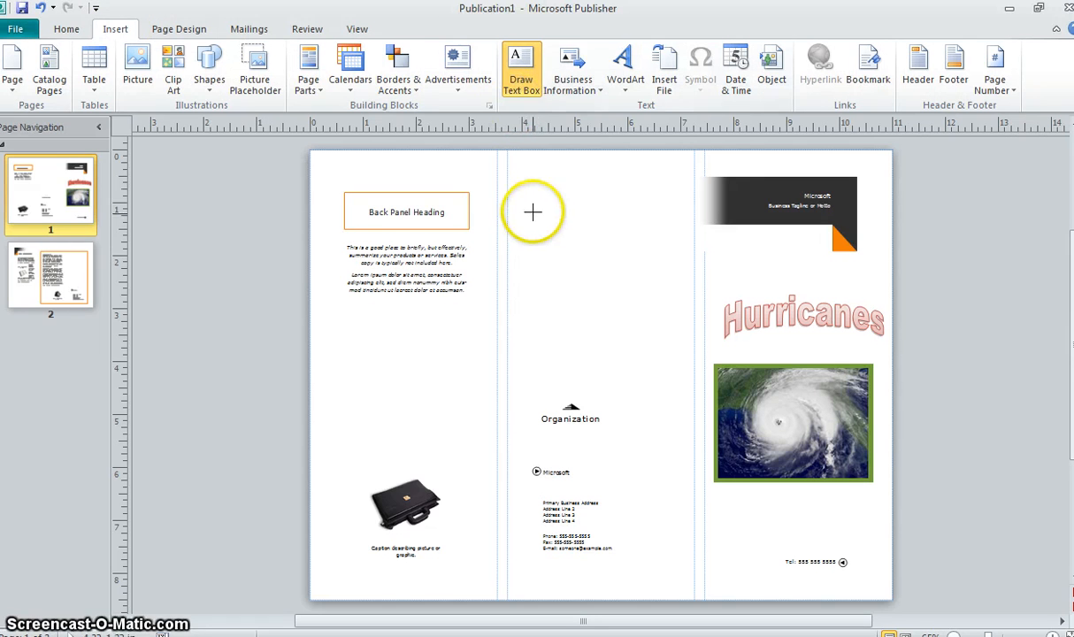
mouse_move(528, 204)
left_mouse_down()
mouse_move(561, 348)
mouse_move(677, 386)
left_mouse_up()
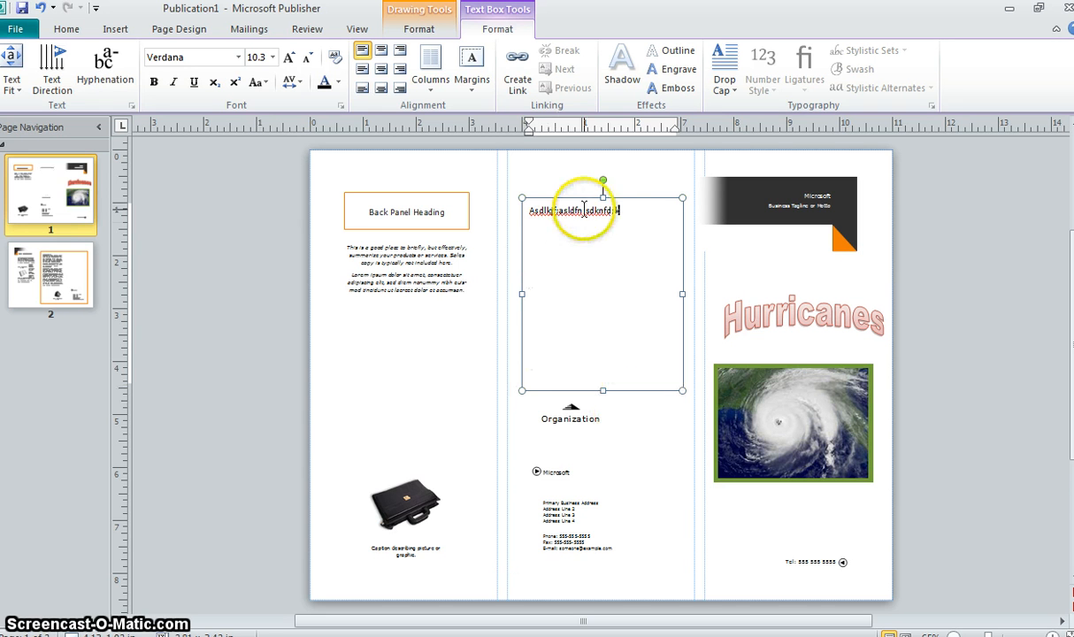
Try larger font sizes on the middle panel's sample text and set it to 14.
left_click_drag(621, 208, 509, 209)
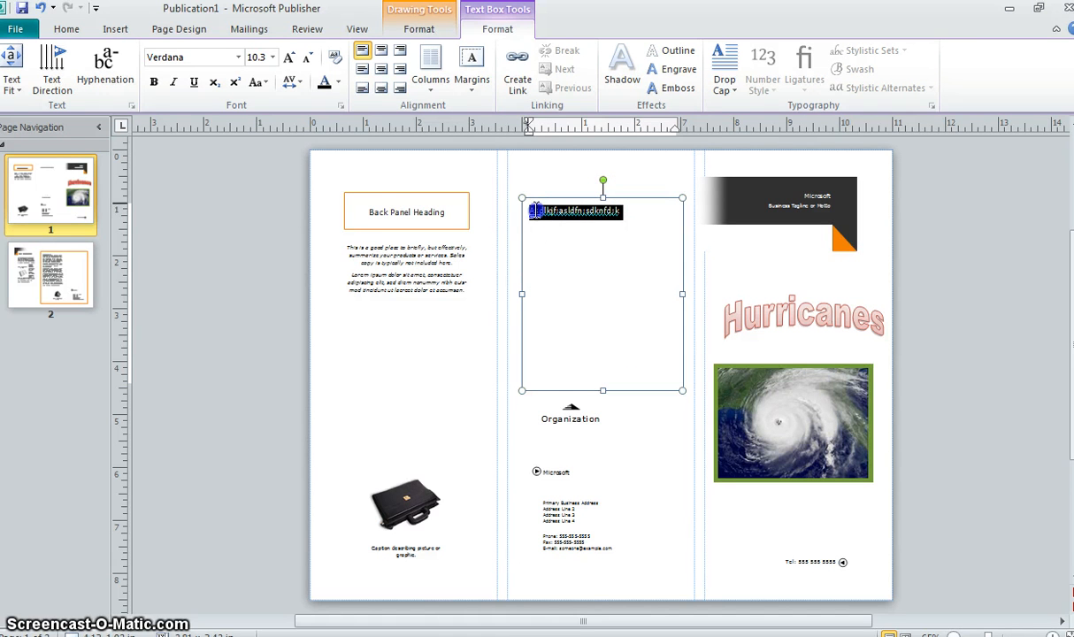
left_click(273, 57)
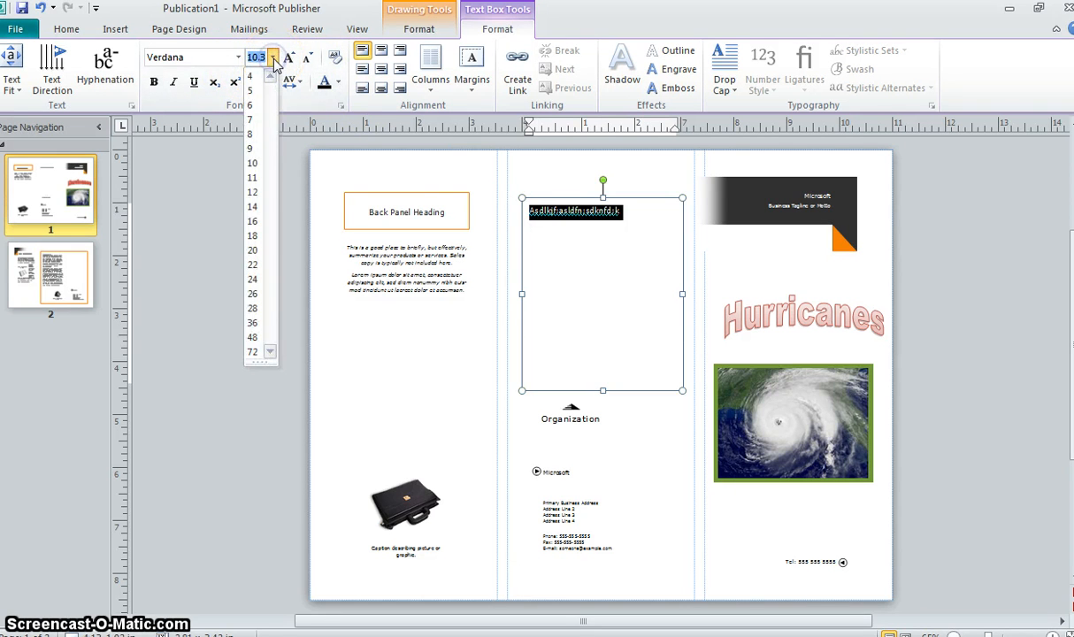
left_click(253, 221)
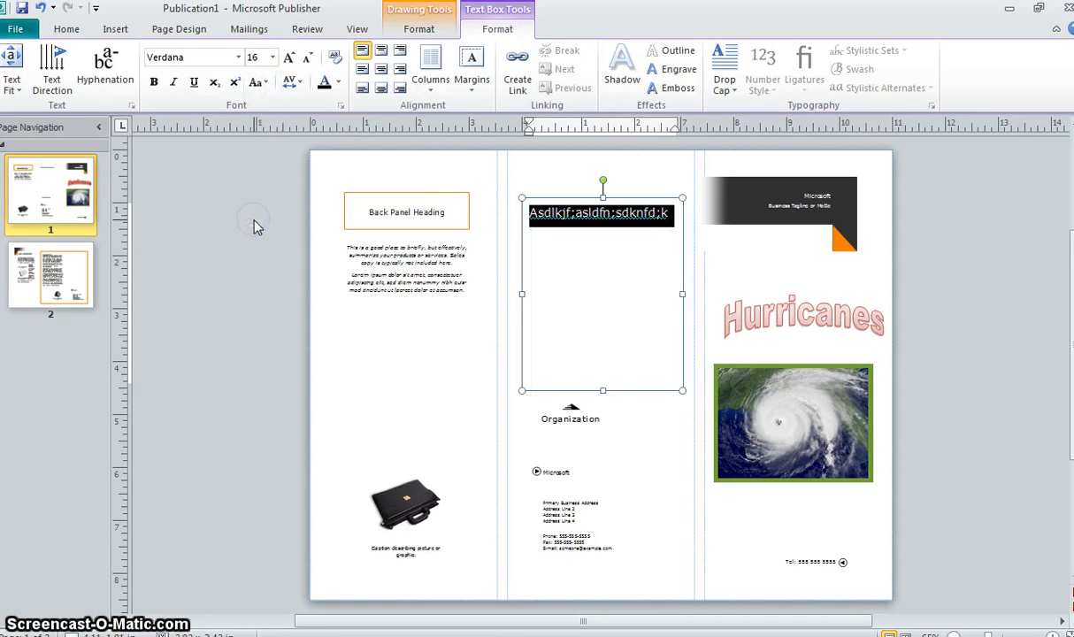
left_click(290, 59)
left_click(290, 59)
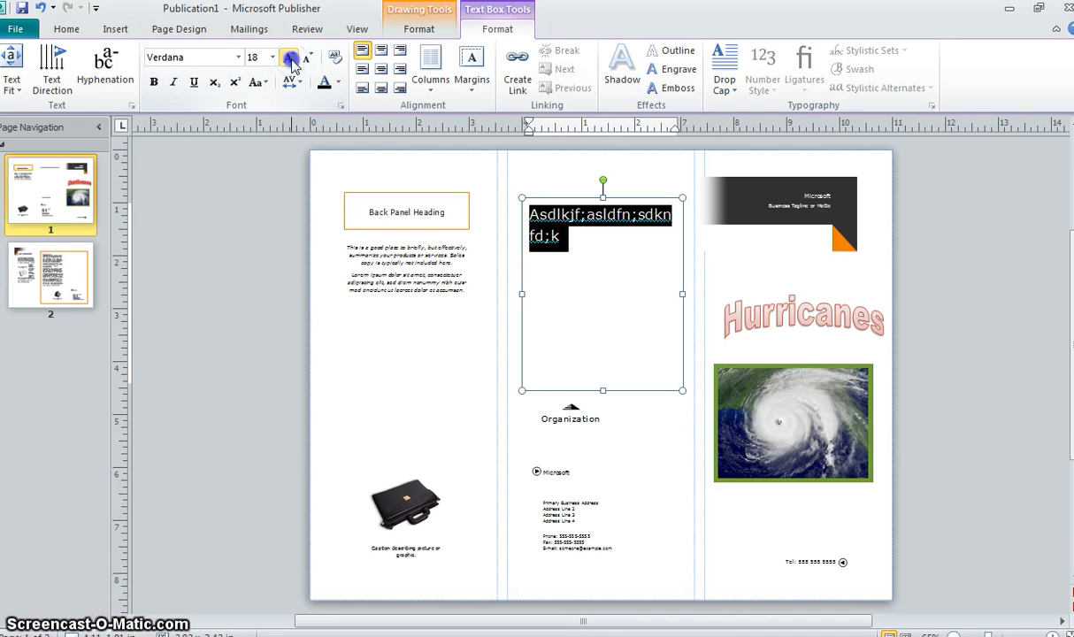
left_click(307, 59)
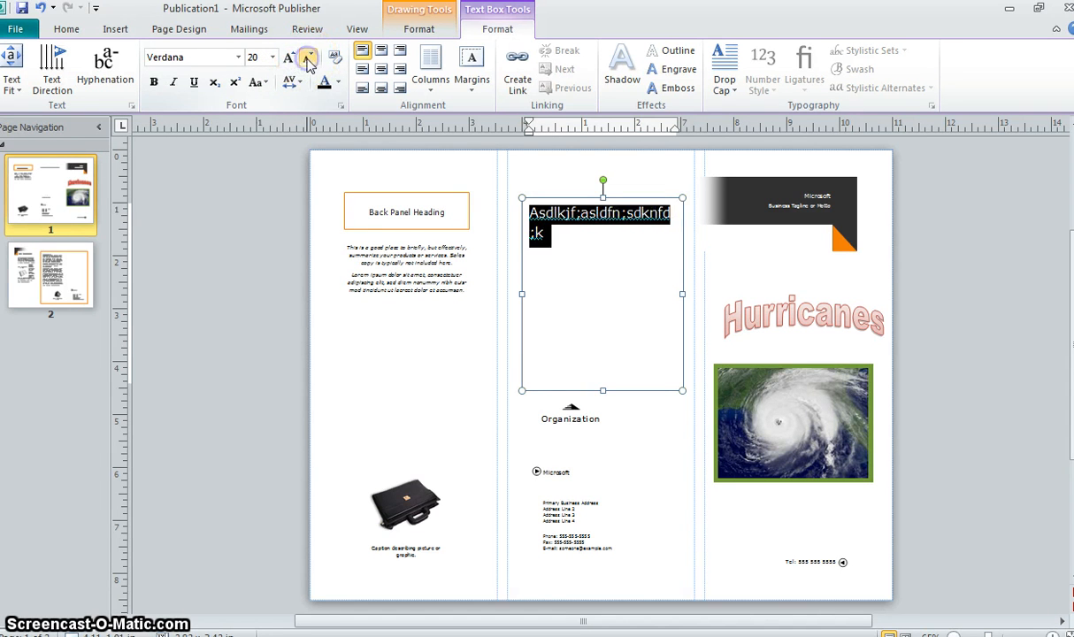
left_click(308, 59)
left_click(308, 59)
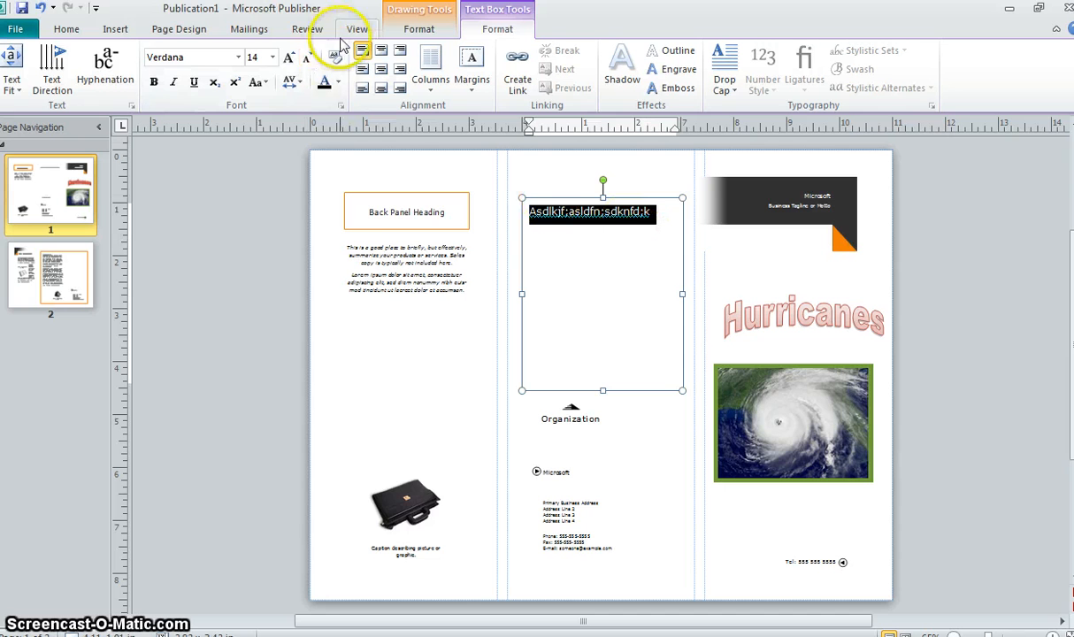
Color the sample text in the middle panel's text box dark orange and make it bold and underlined.
left_click(340, 85)
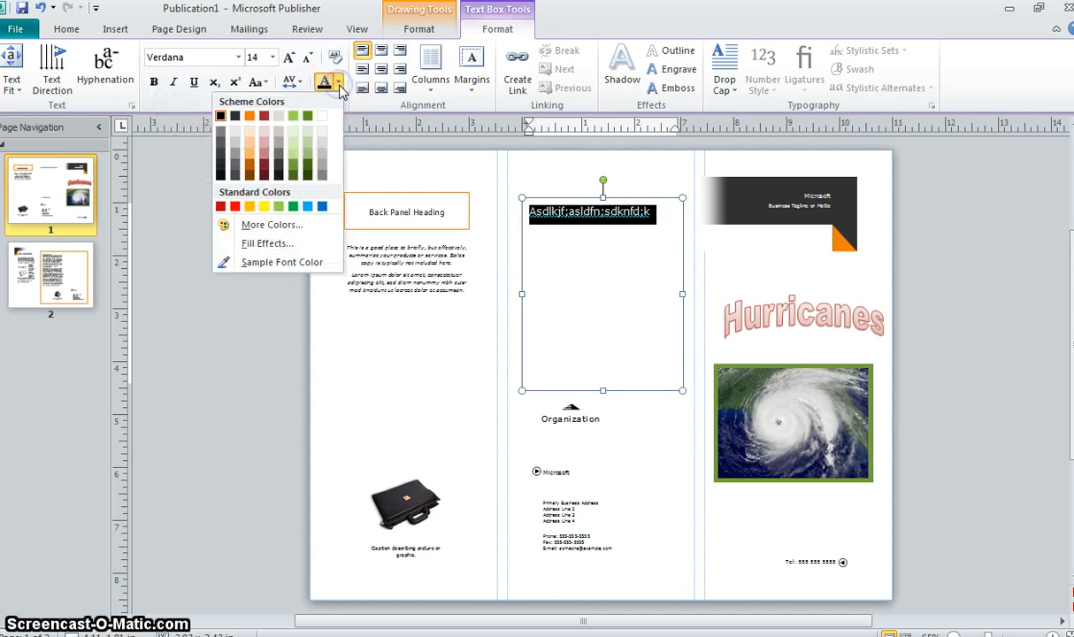
left_click(251, 168)
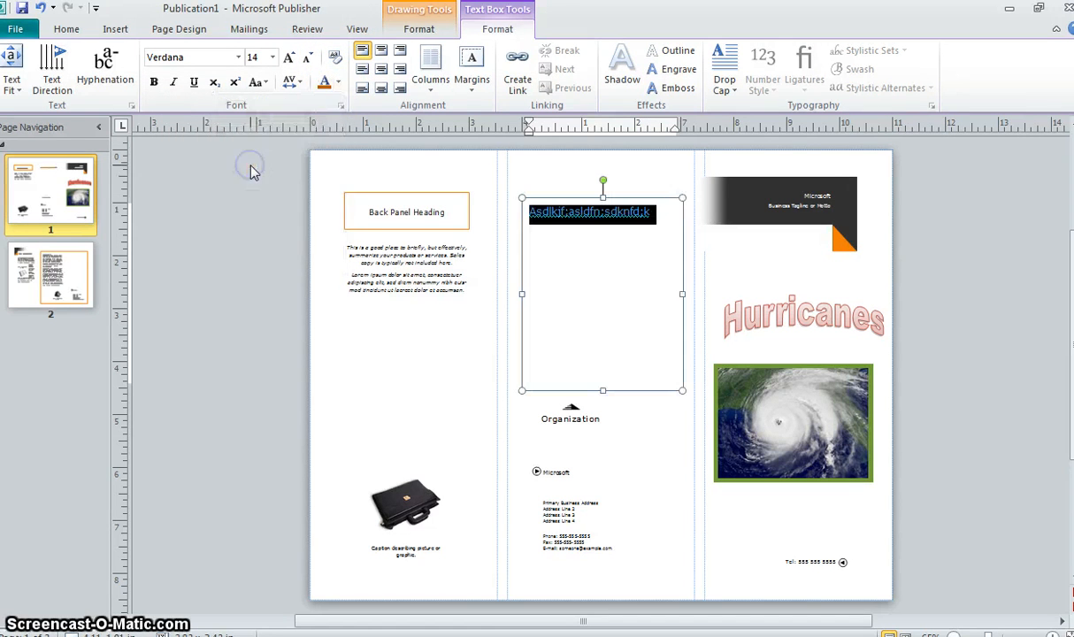
left_click(153, 82)
left_click(194, 82)
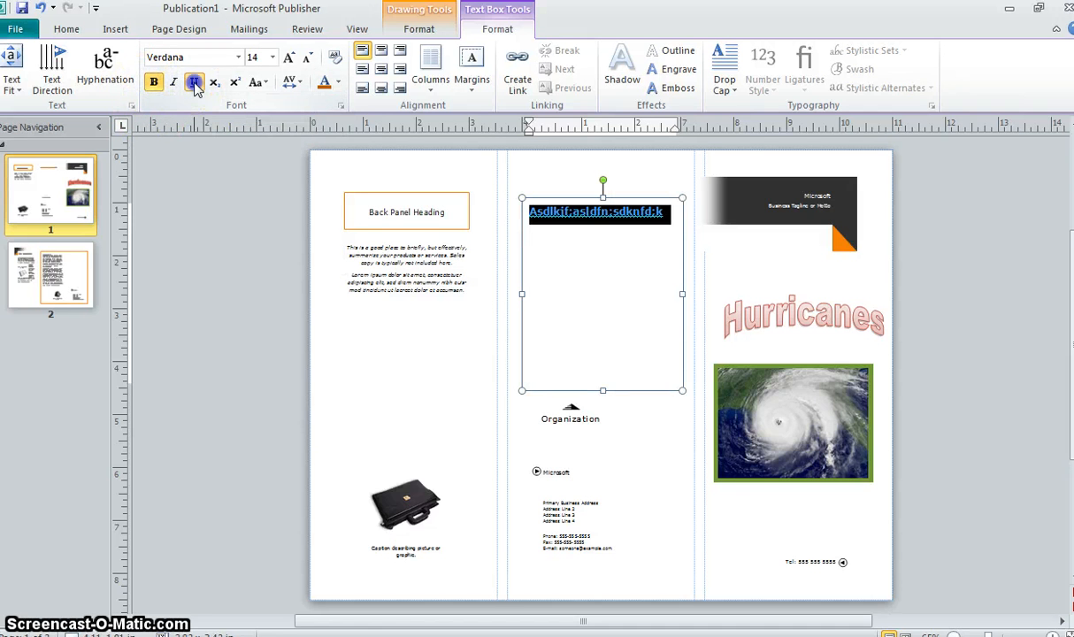
left_click(622, 284)
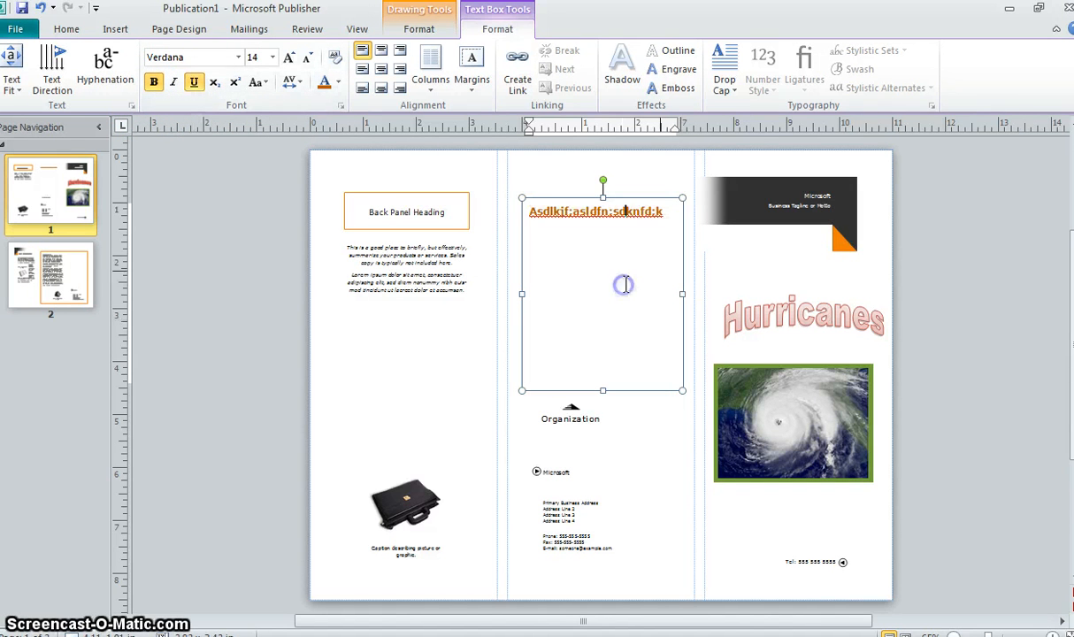
Fill the middle panel's text box with a light green scheme color.
left_click(681, 265)
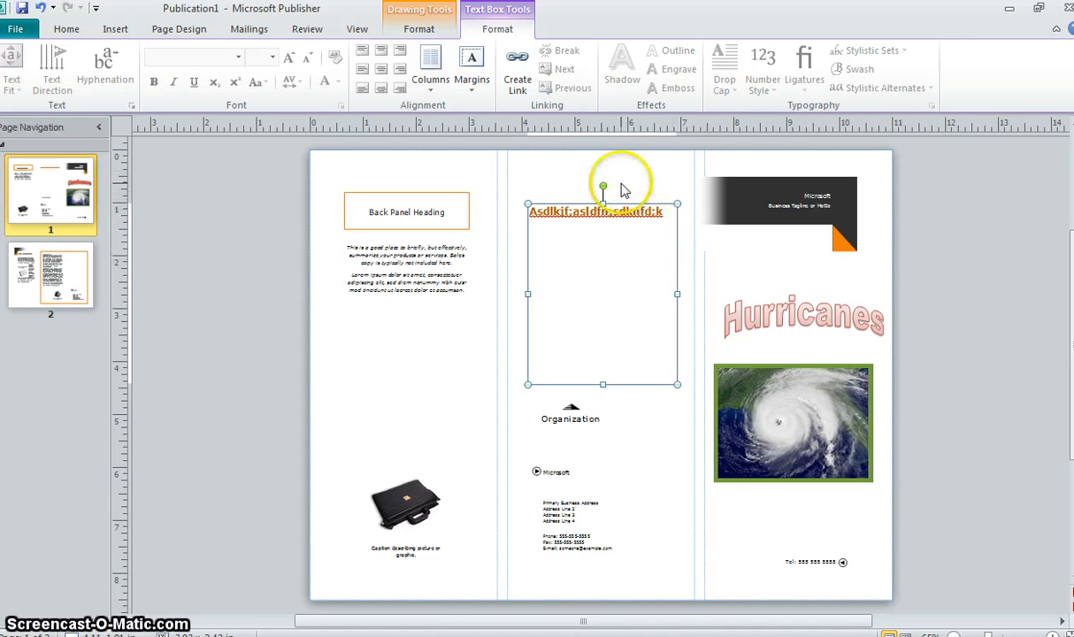
left_click(419, 30)
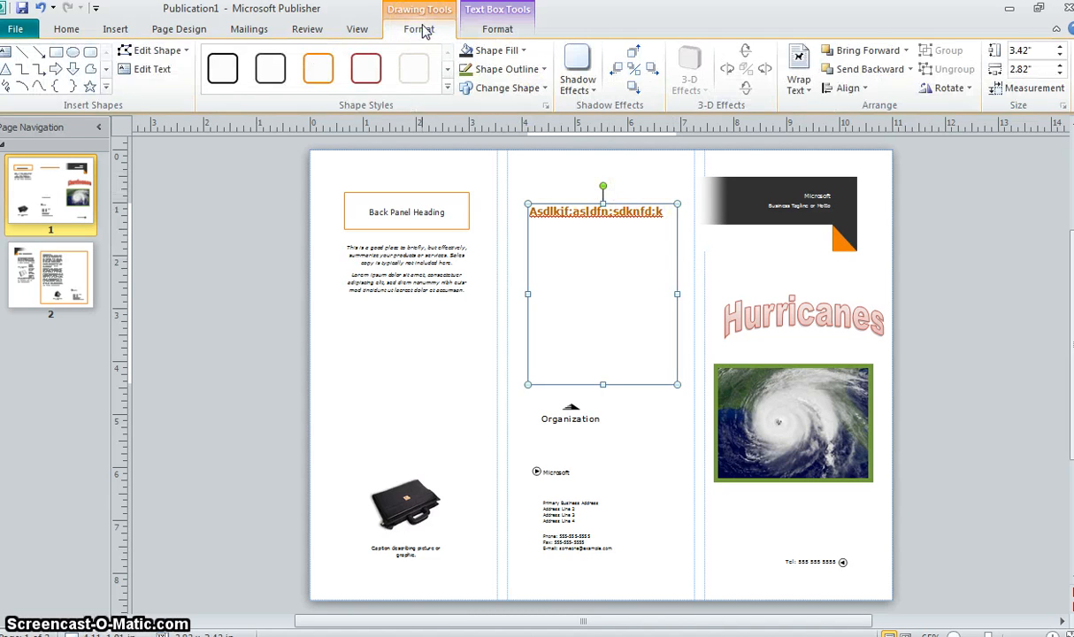
left_click(498, 51)
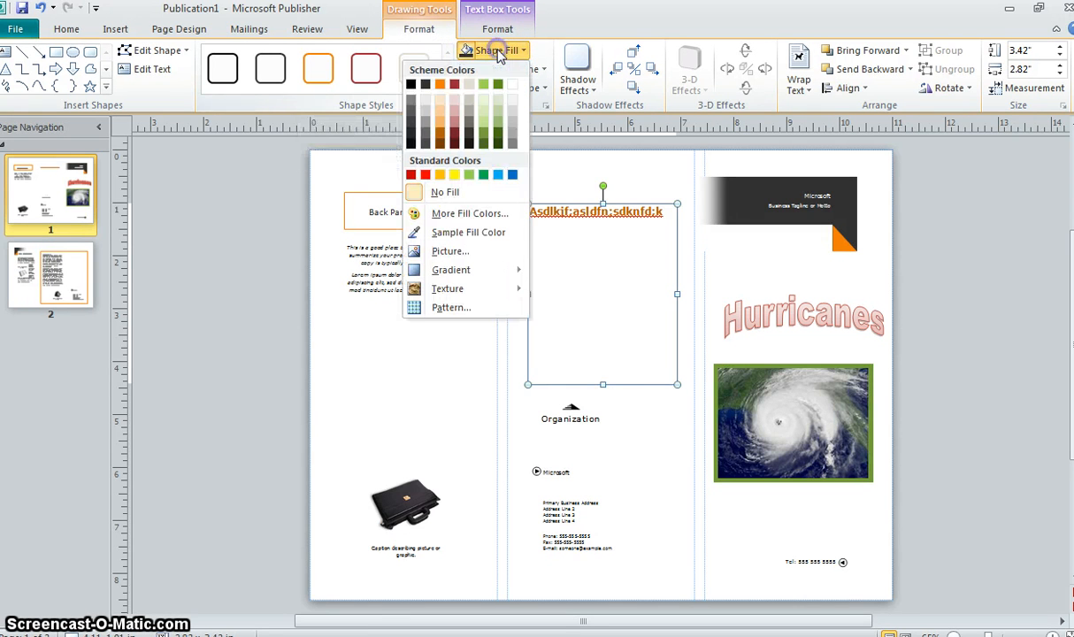
left_click(483, 104)
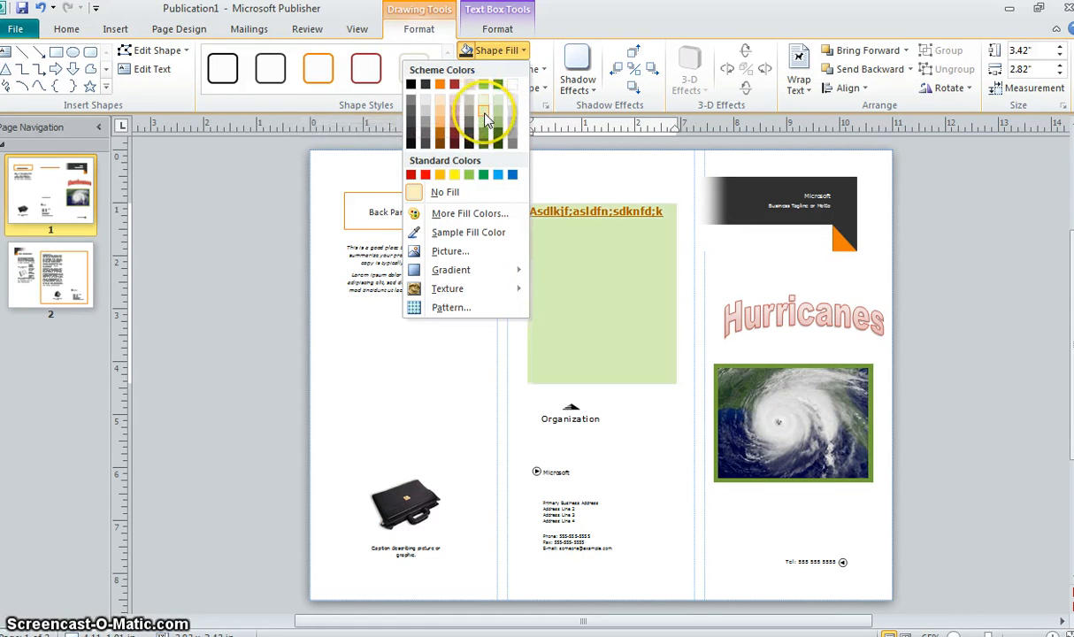
left_click(485, 119)
Give the middle panel's text box a blue outline with a dashed line style.
left_click(522, 70)
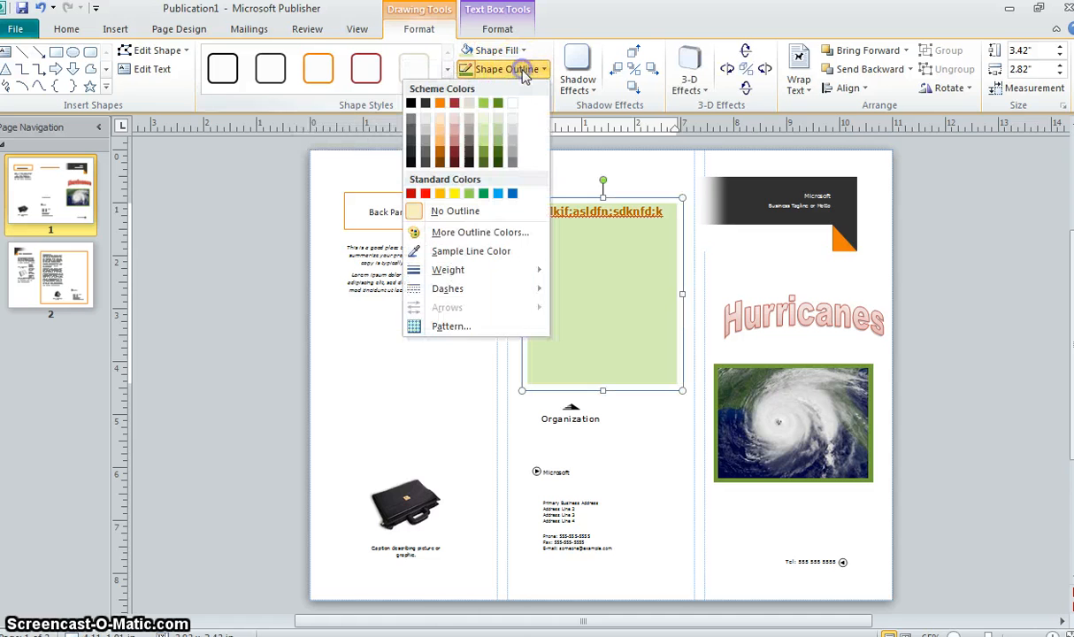
left_click(511, 194)
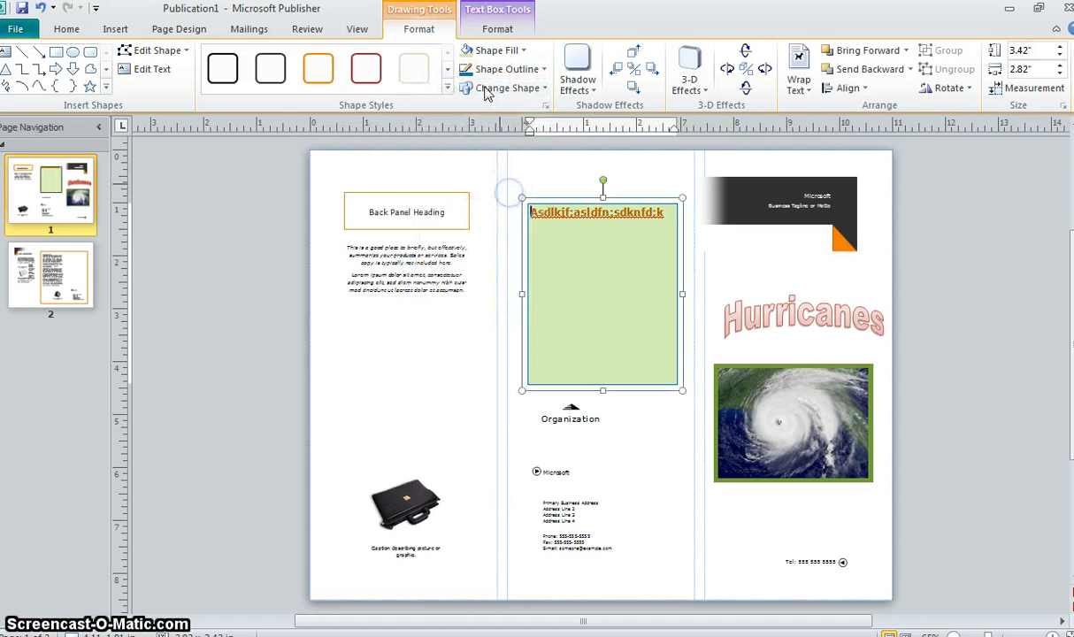
left_click(505, 70)
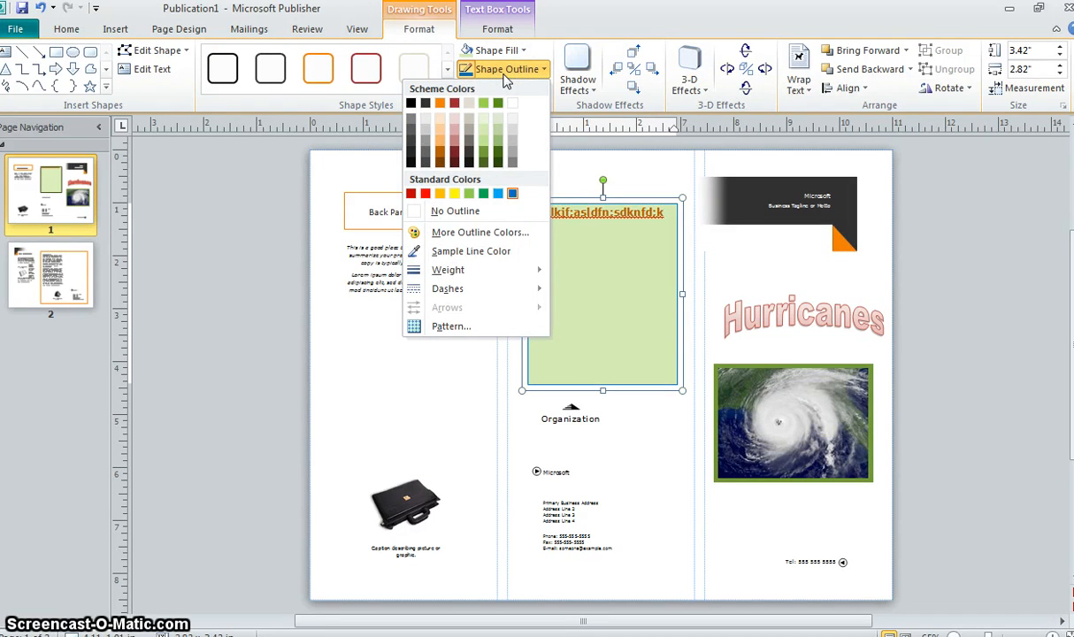
mouse_move(502, 294)
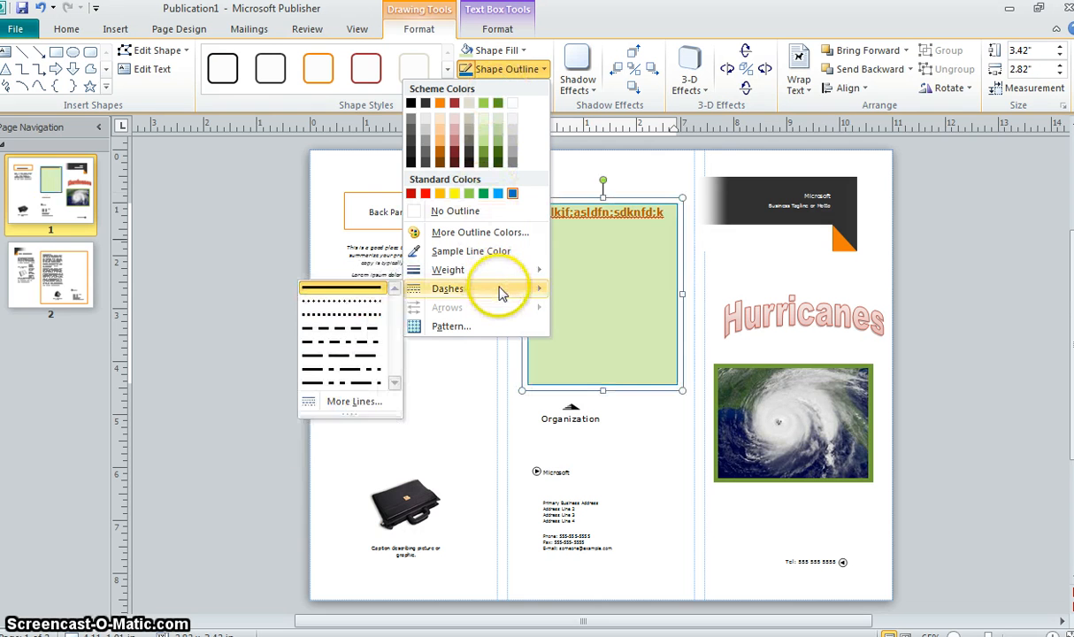
left_click(366, 329)
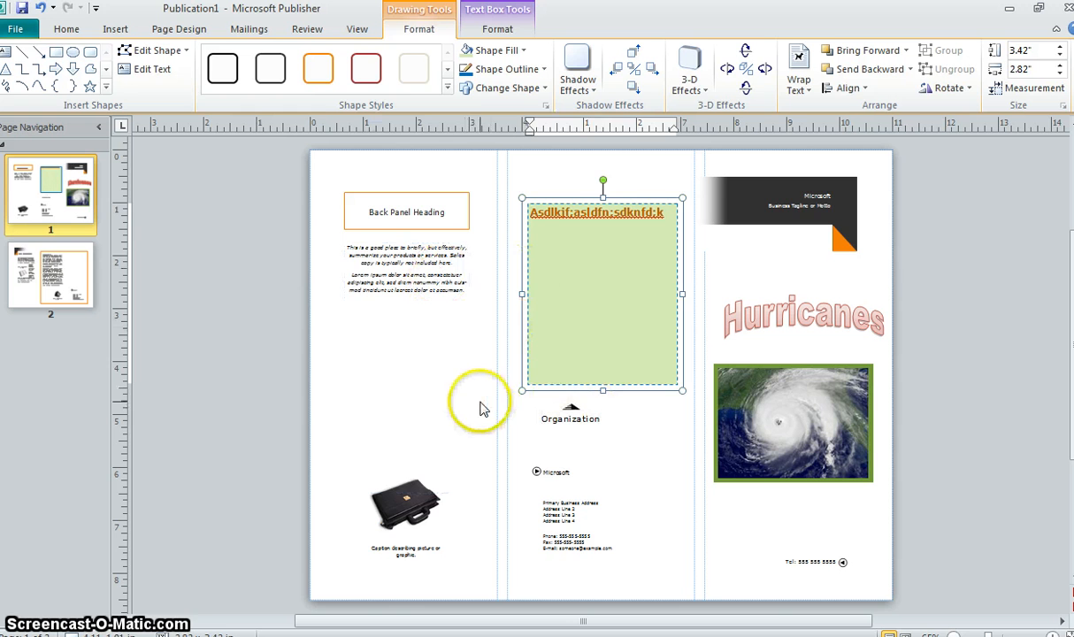
Delete the placeholder body text box and the Back Panel Heading box from the back panel.
left_click(446, 398)
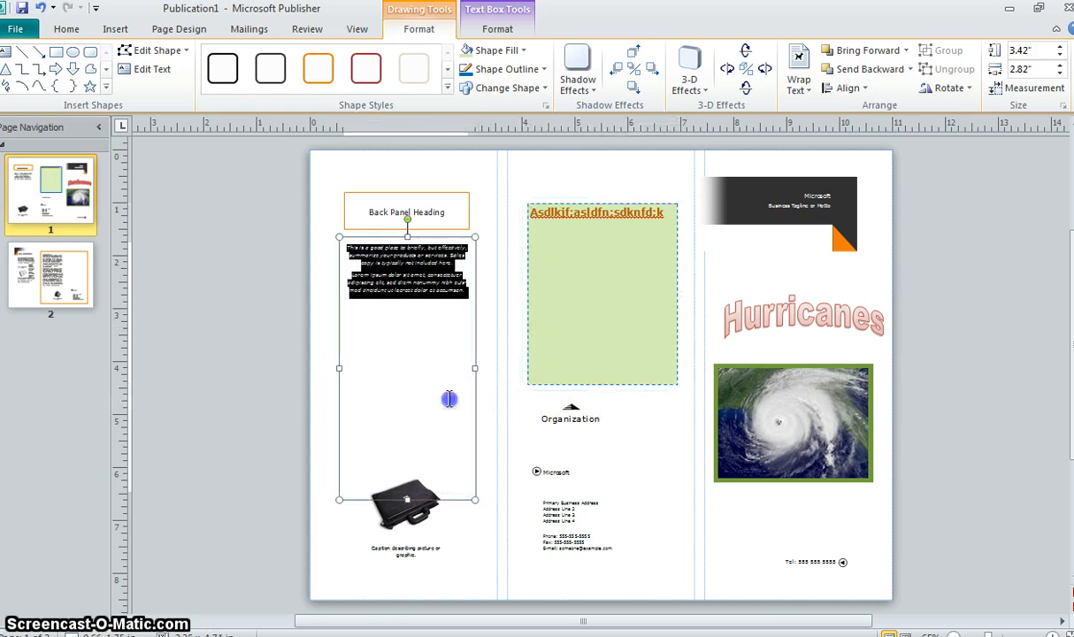
left_click(437, 238)
key("Delete")
left_click(426, 194)
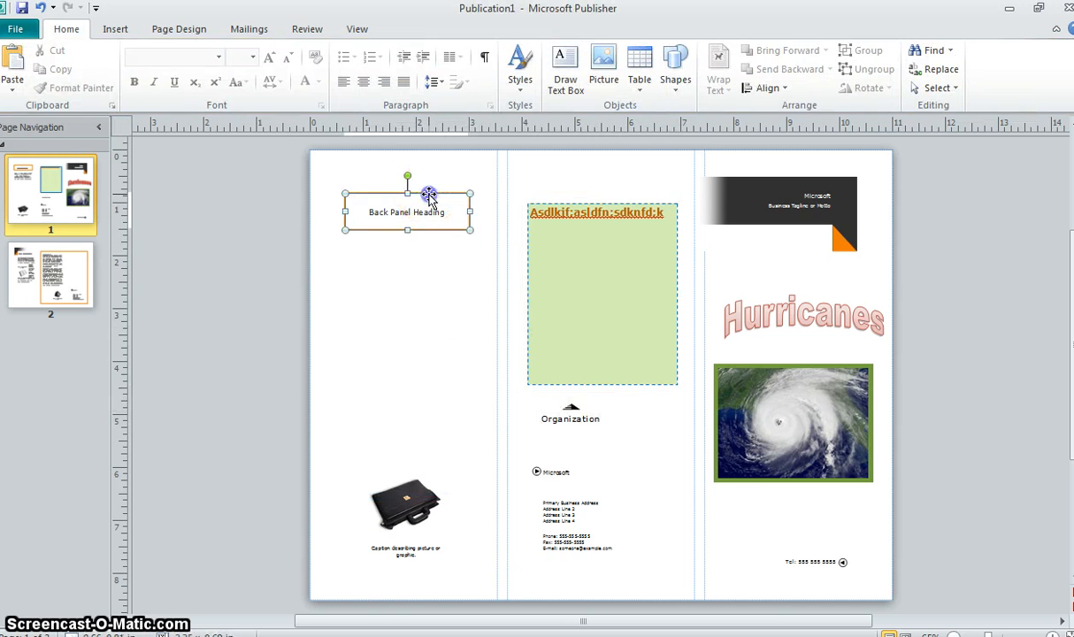
key("Delete")
left_click(181, 52)
Draw a text box about 2.7 by 4.5 inches above the briefcase picture and enter "How the System's Severity is Measured".
left_click(118, 29)
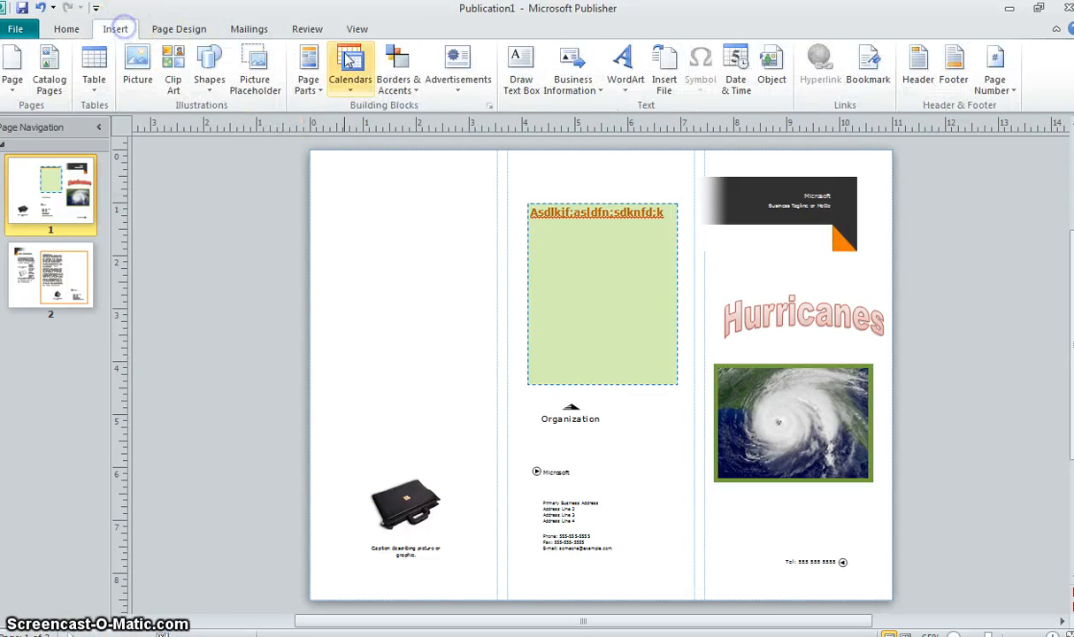
left_click(520, 88)
mouse_move(334, 181)
left_mouse_down()
mouse_move(337, 211)
mouse_move(476, 421)
left_mouse_up()
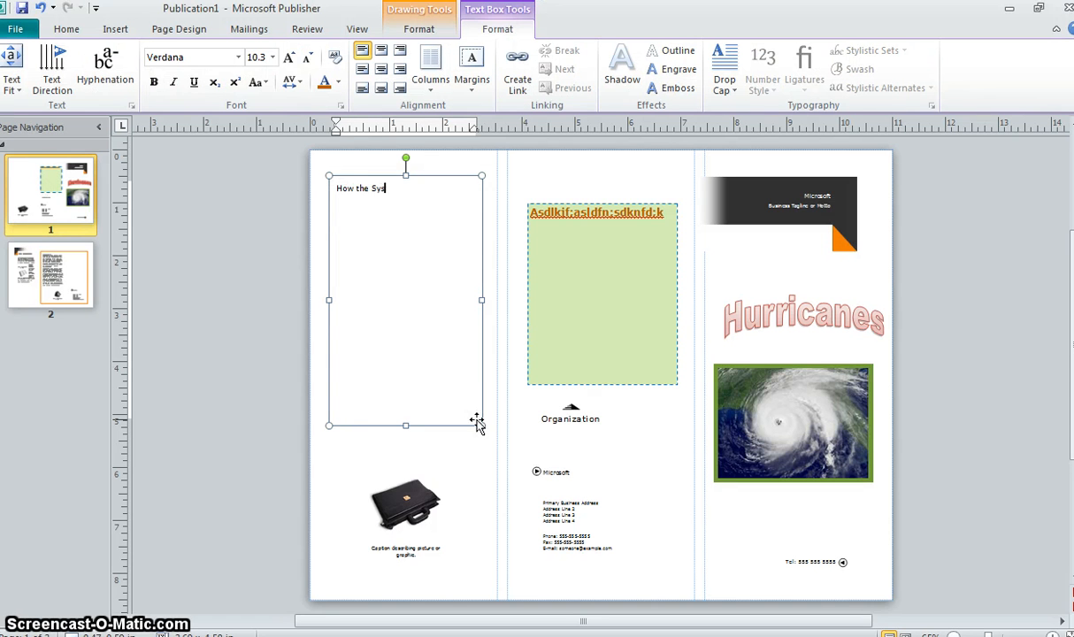
type("How the System's Severity is Measured")
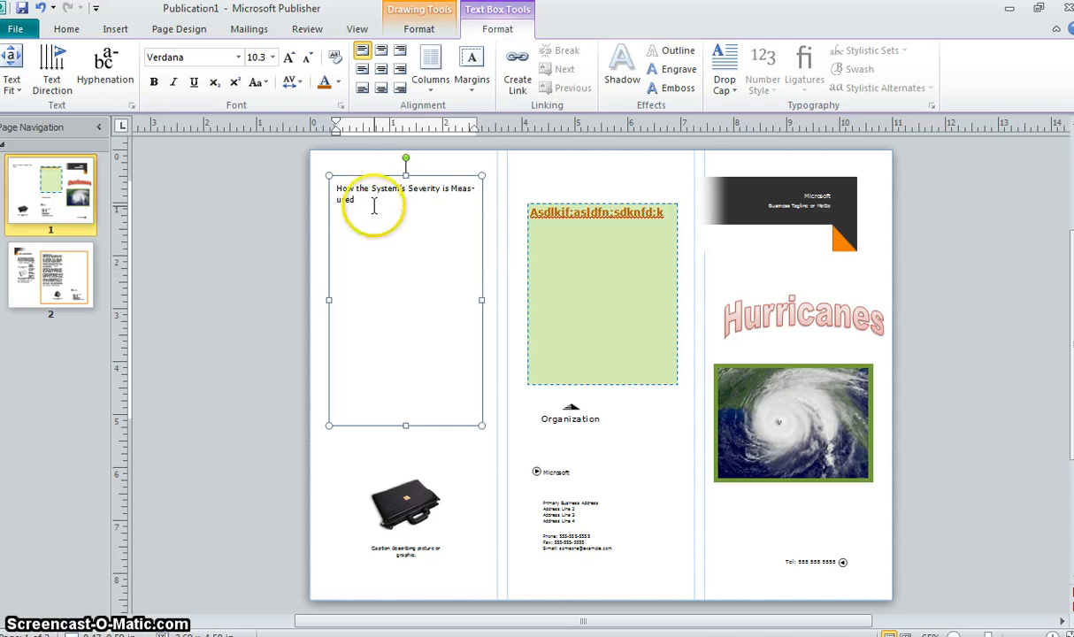
Enlarge the severity heading to font size 16 and break the line before "Severity".
left_click_drag(360, 199, 335, 189)
left_click(285, 58)
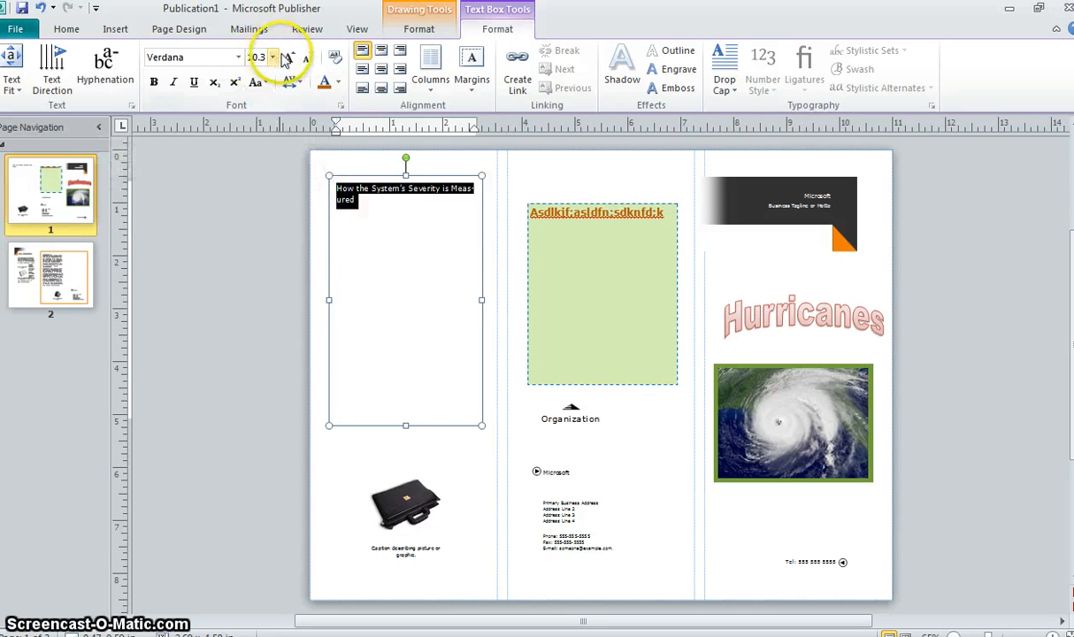
left_click(288, 58)
left_click(287, 58)
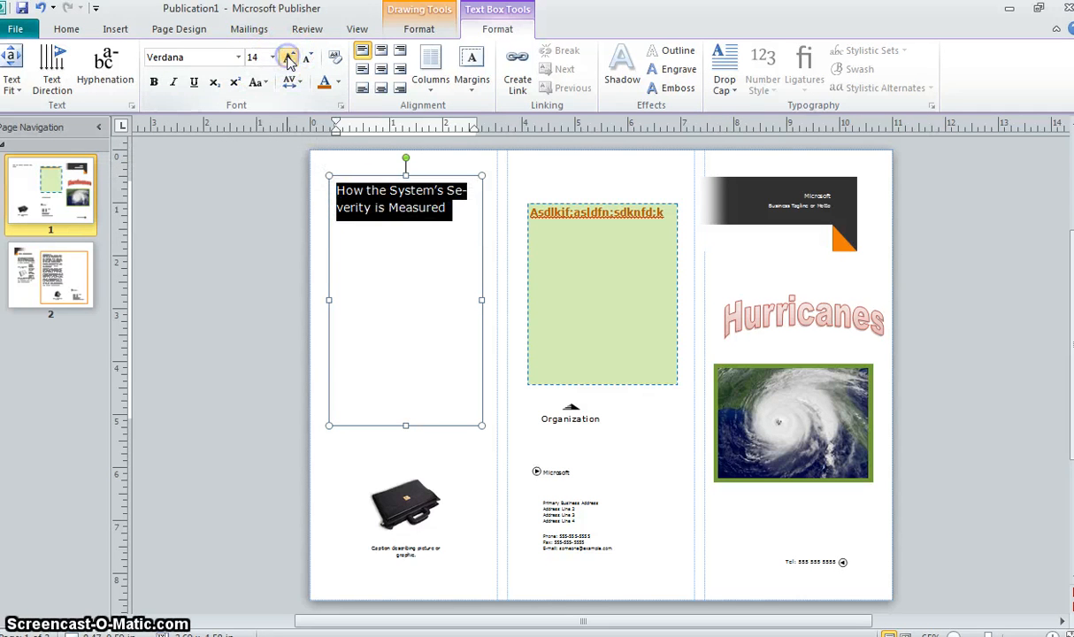
left_click(447, 193)
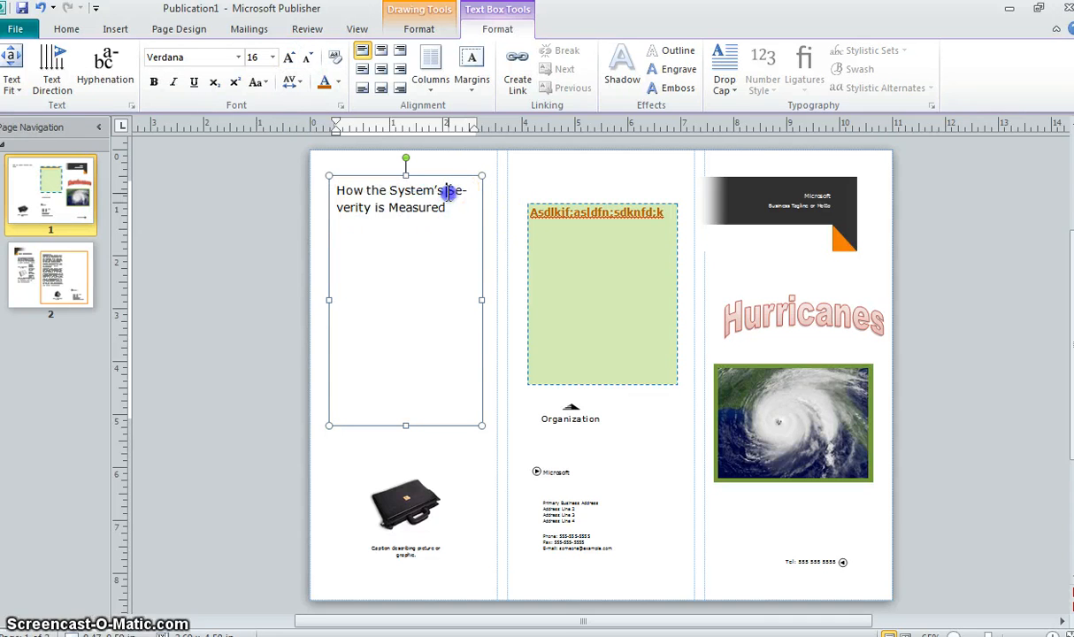
key("Return")
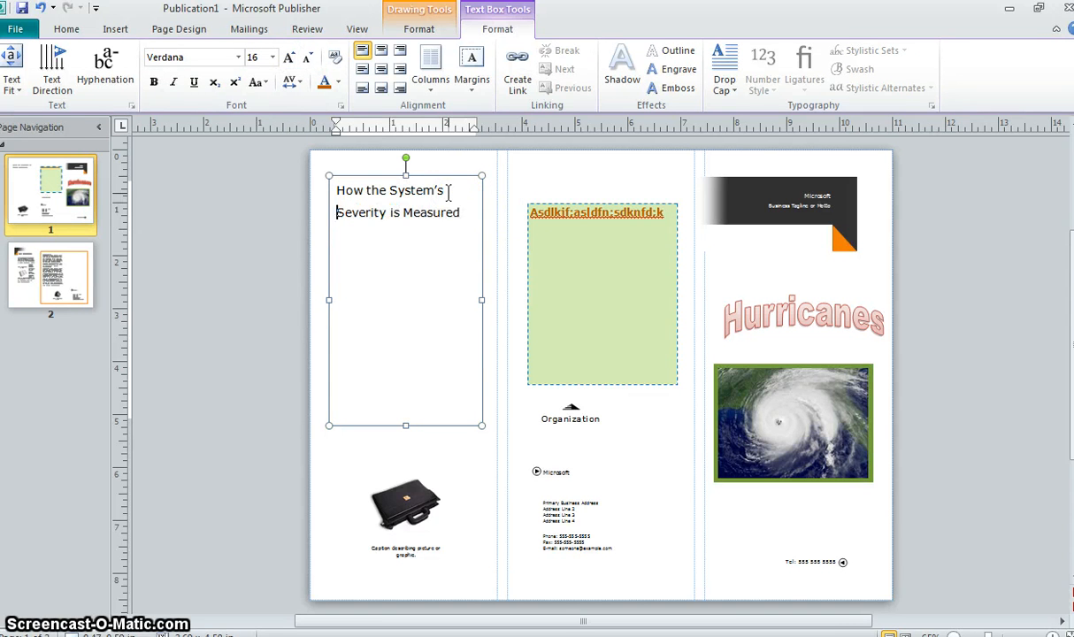
Underline both lines of the severity heading, trying bold on it and removing the bold again.
left_click_drag(463, 212, 343, 179)
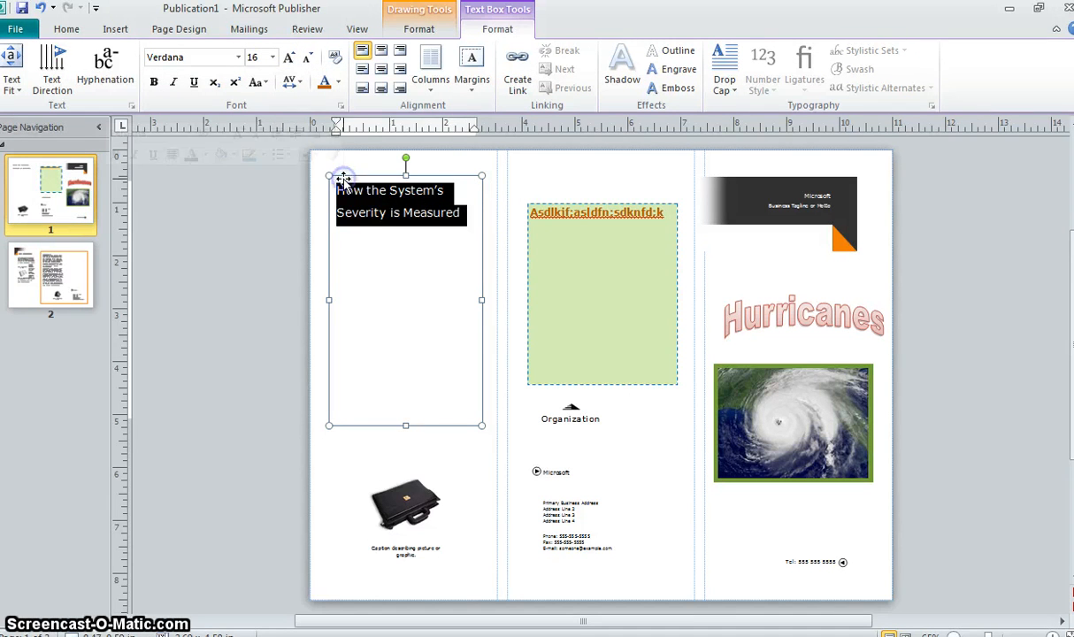
left_click(193, 81)
left_click(154, 83)
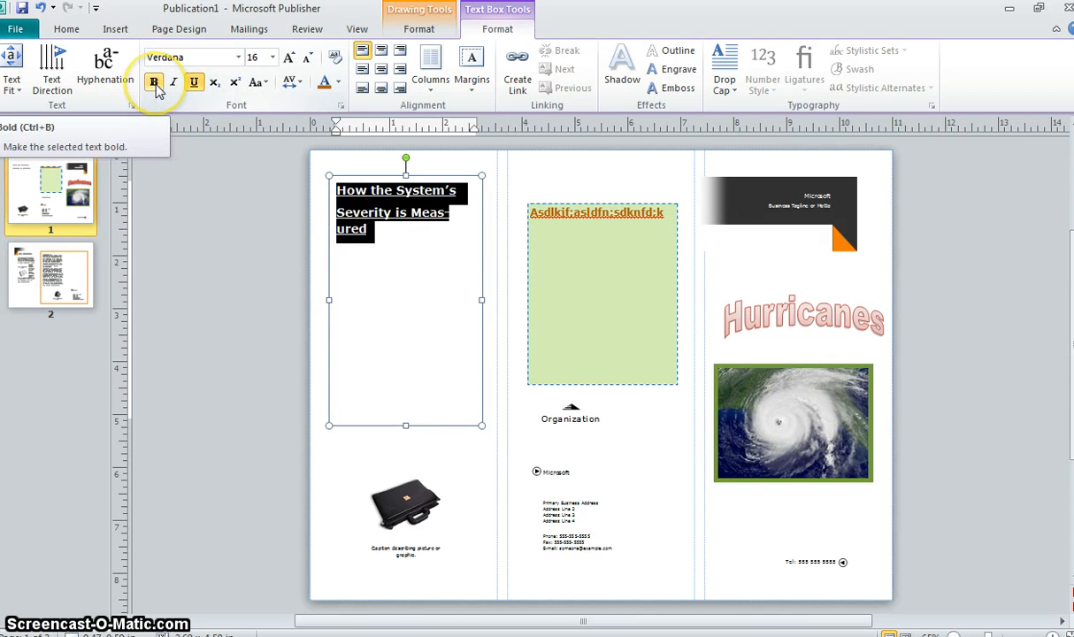
left_click(154, 83)
left_click(342, 257)
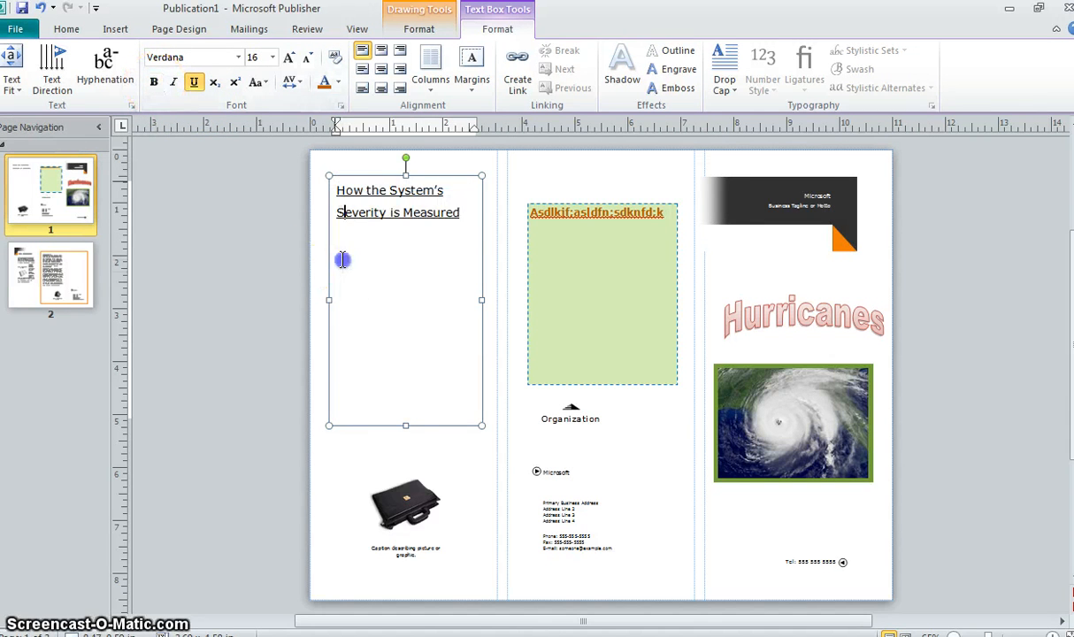
left_click(468, 216)
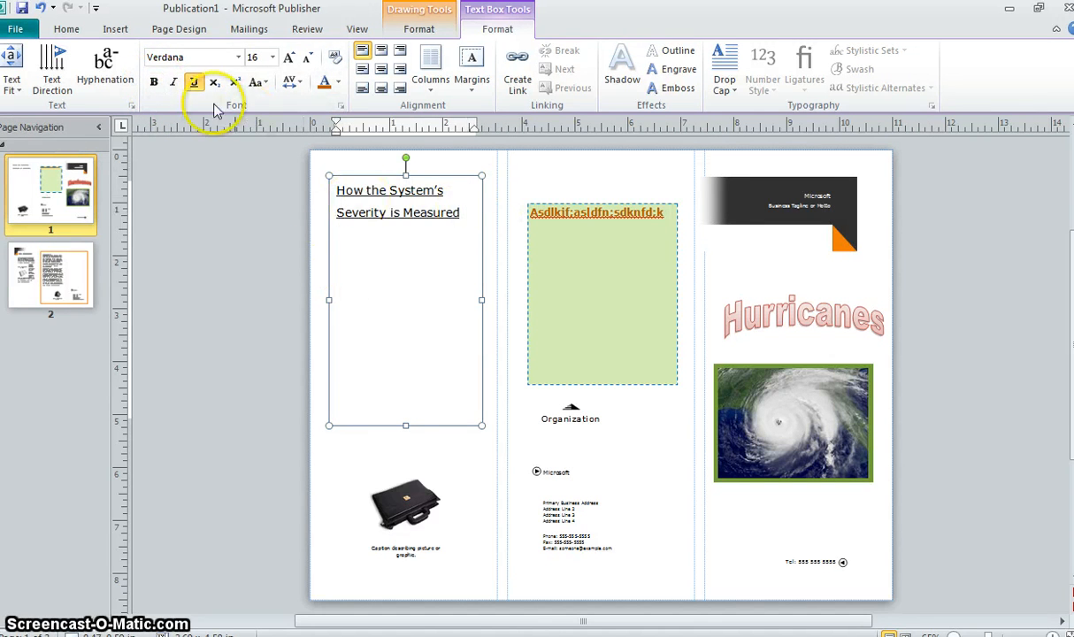
left_click(193, 82)
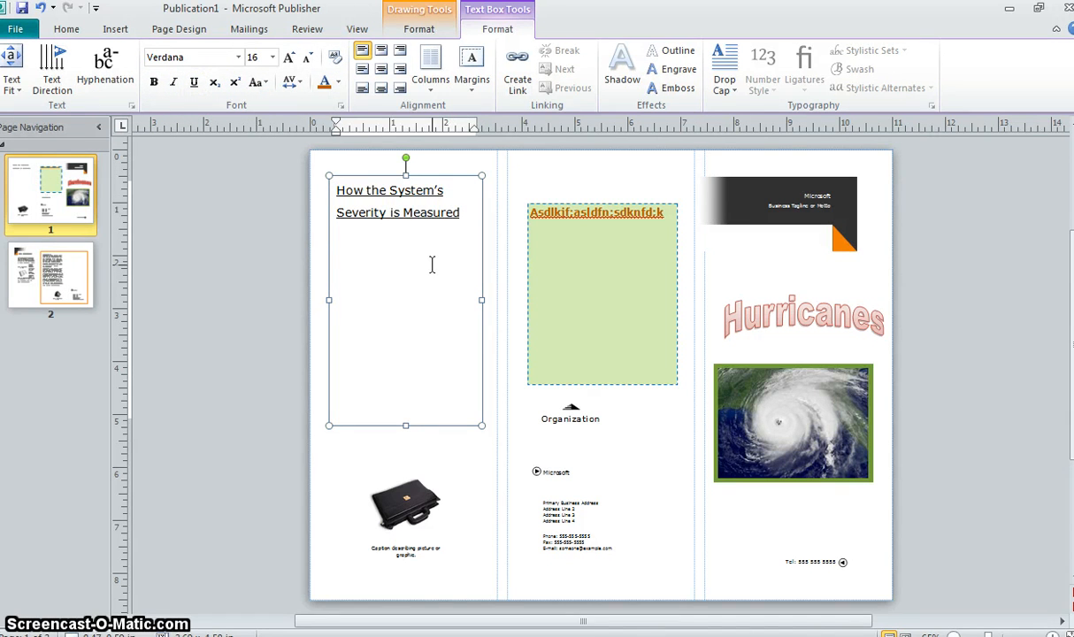
Try middle-center, top-center and bottom-center alignments on the severity heading and return it to top-left.
left_click(413, 213)
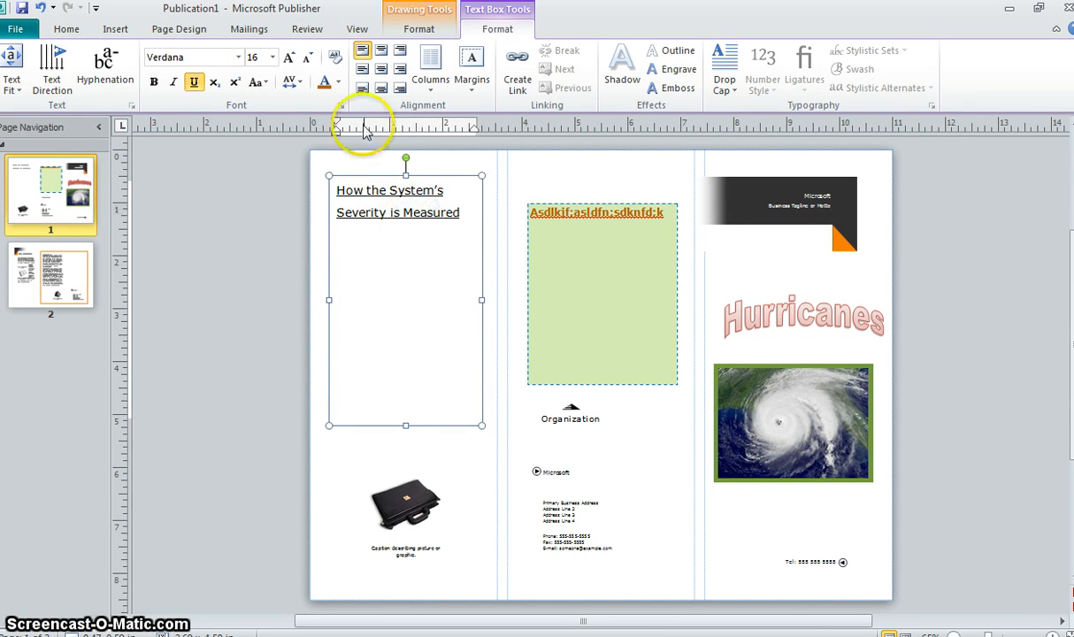
left_click(381, 69)
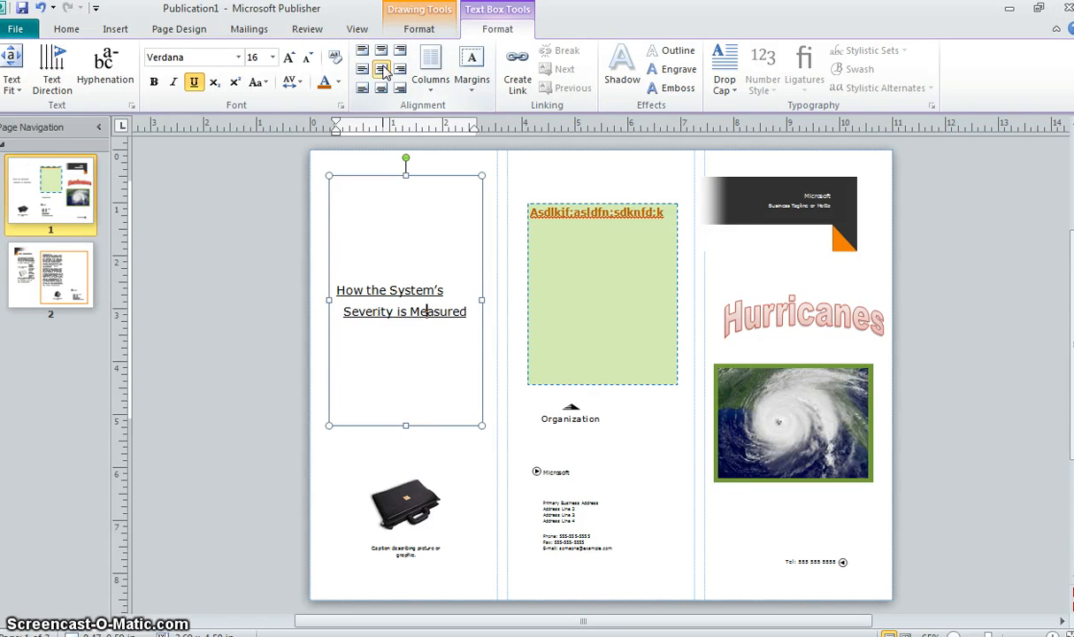
left_click(362, 52)
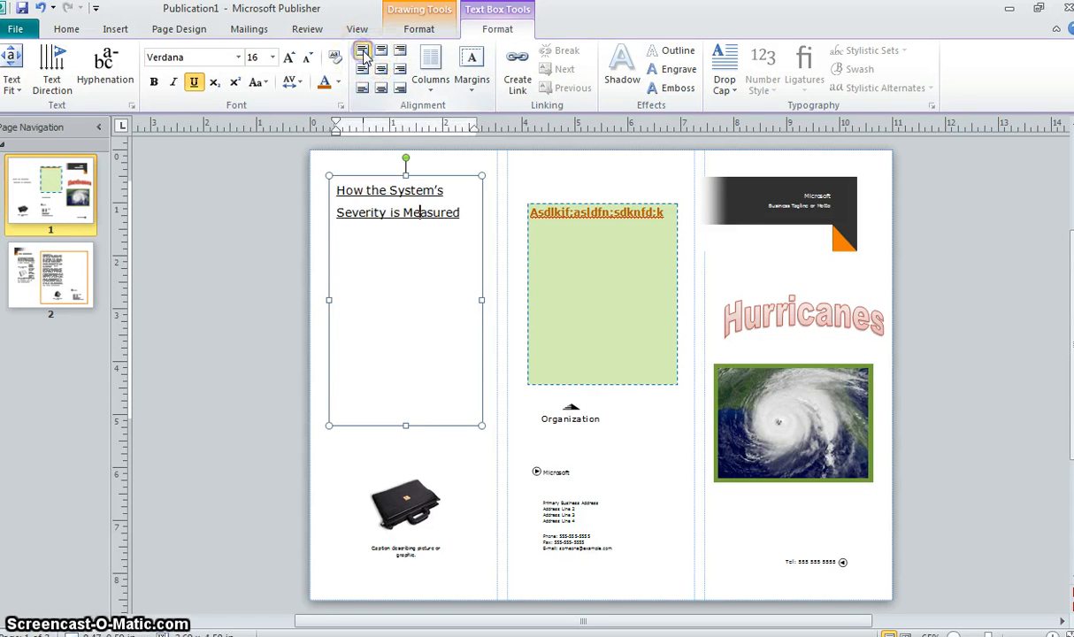
left_click(381, 51)
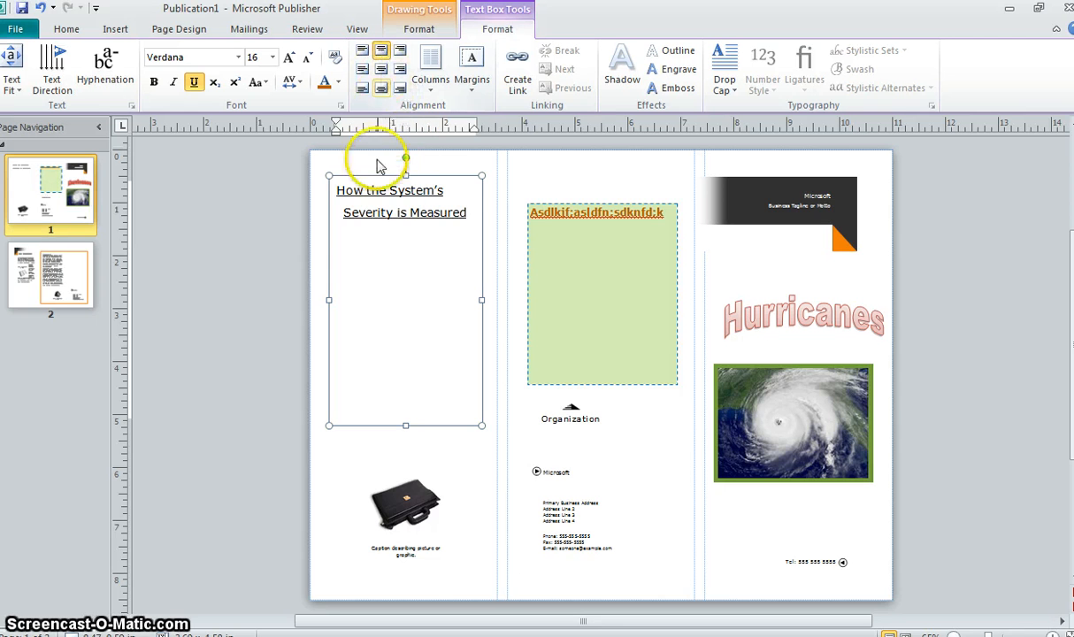
left_click_drag(472, 212, 340, 193)
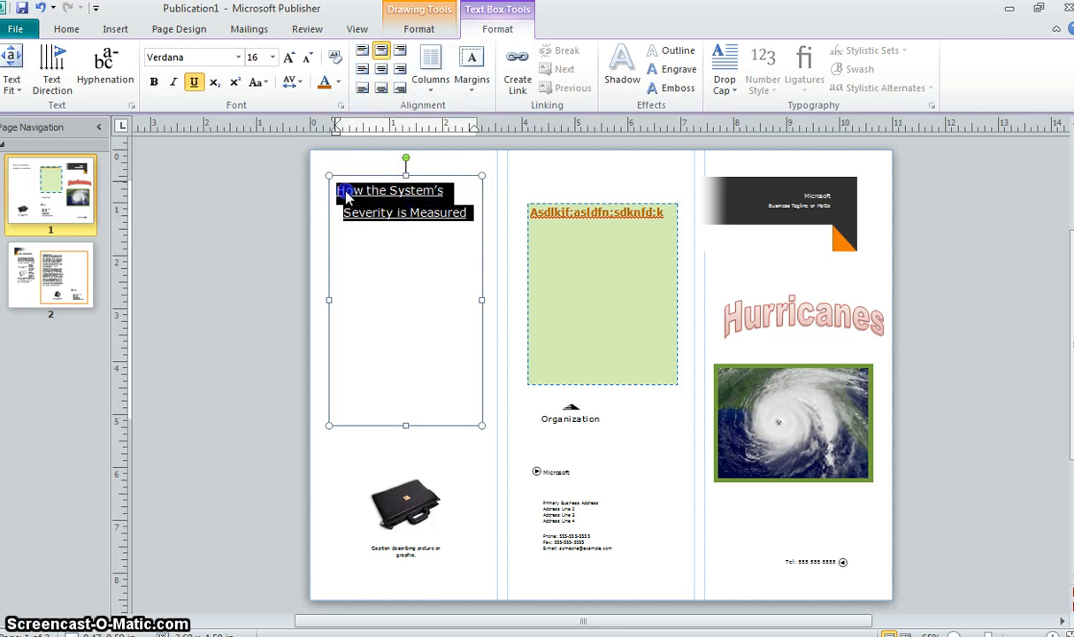
left_click(381, 90)
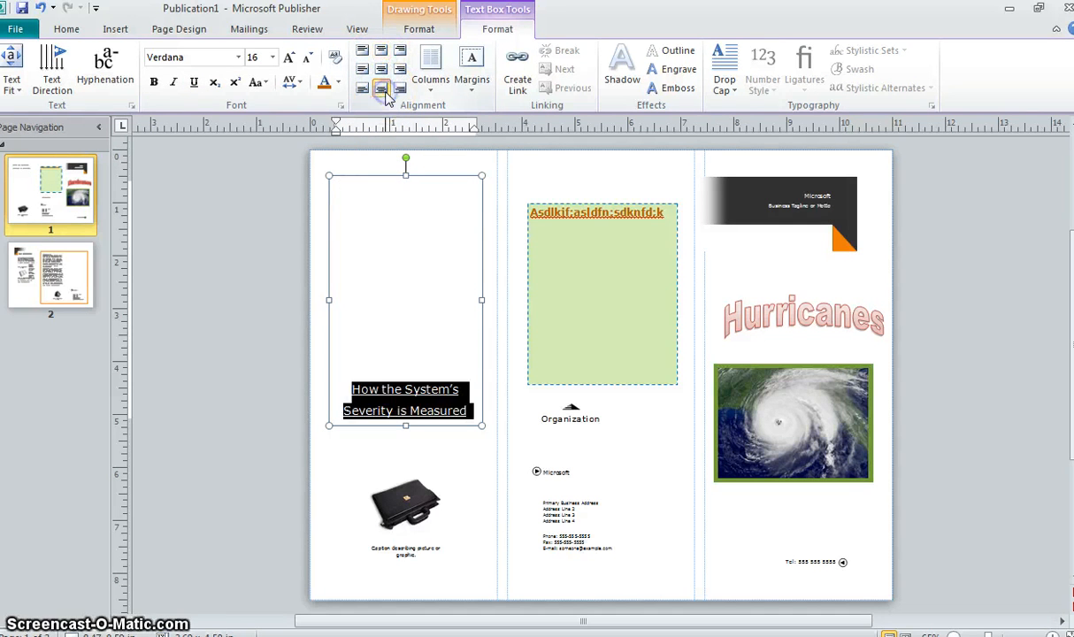
left_click(362, 51)
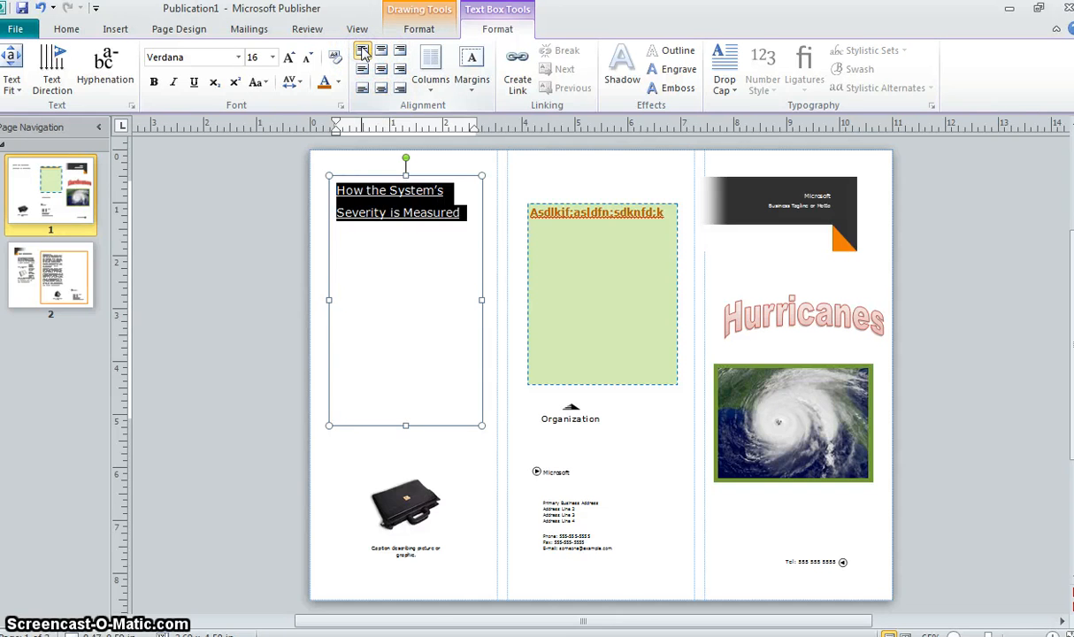
Start a diamond-bulleted list on a new line below the severity heading with the entries "Sdf;lakdfn" and "A;sdlfksd;f".
left_click(470, 220)
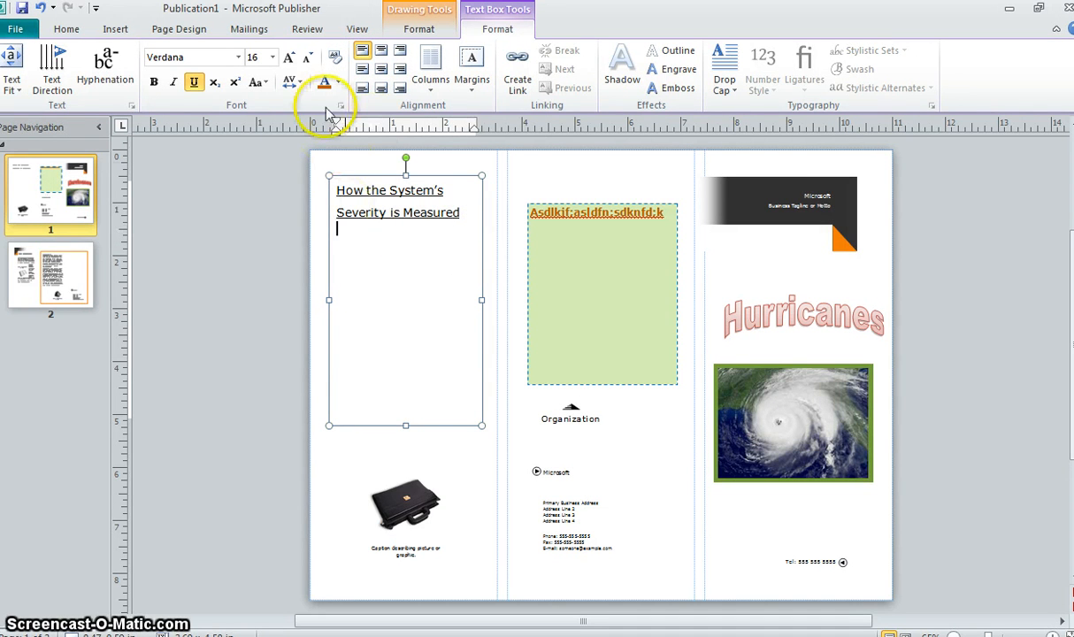
left_click(71, 30)
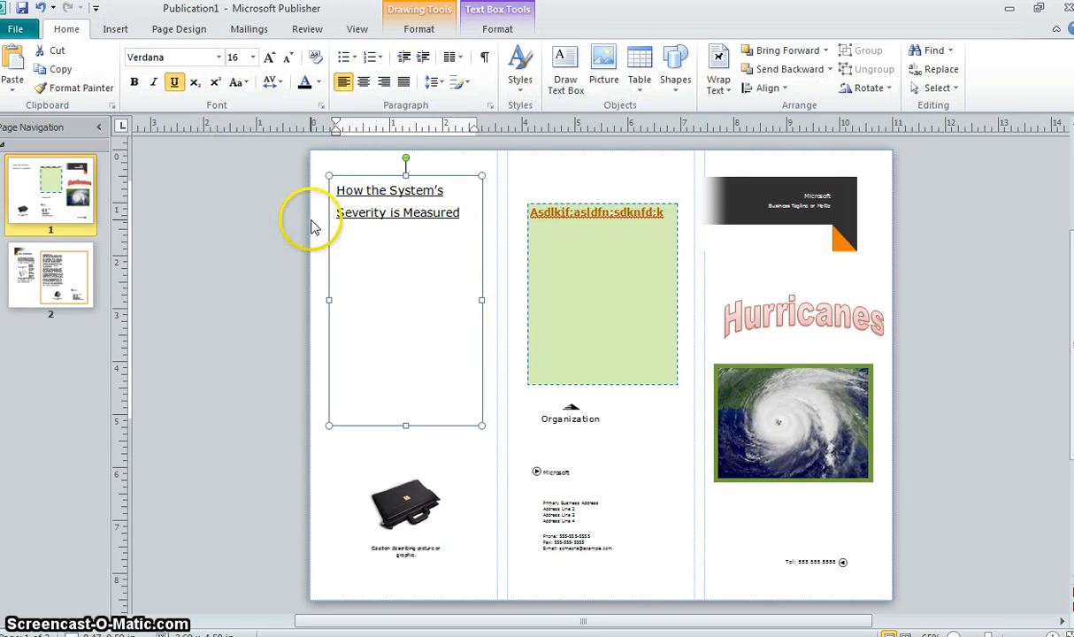
left_click(345, 59)
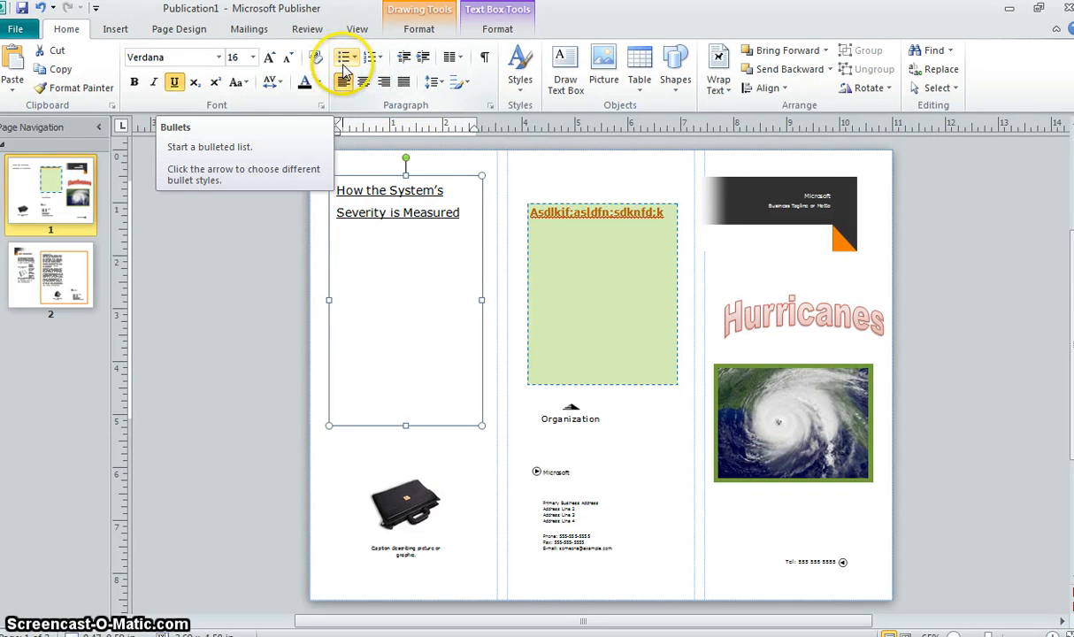
left_click(344, 63)
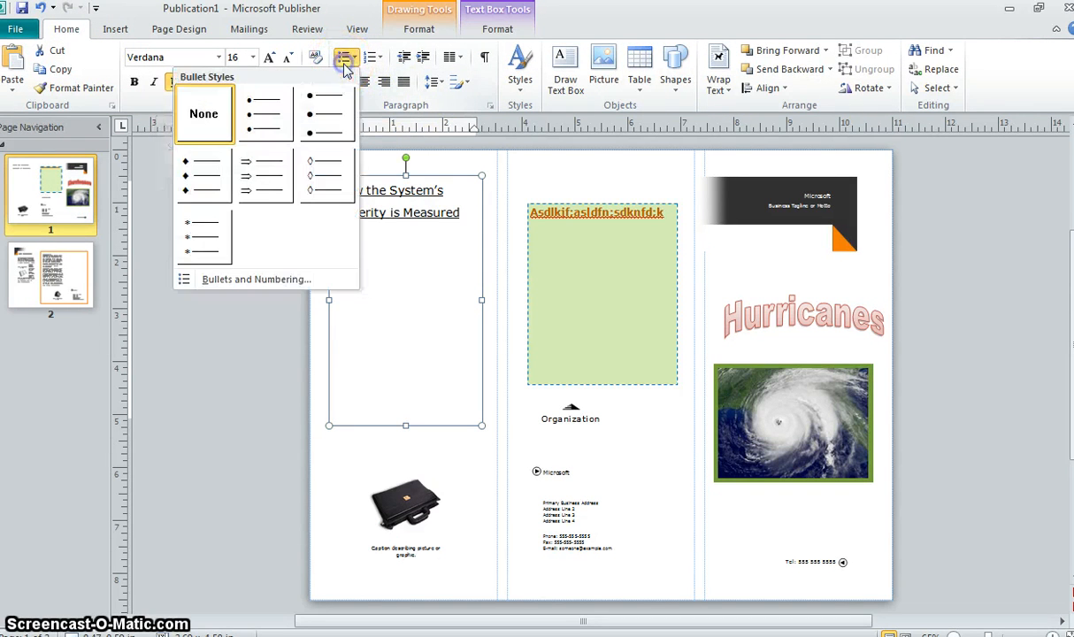
left_click(210, 175)
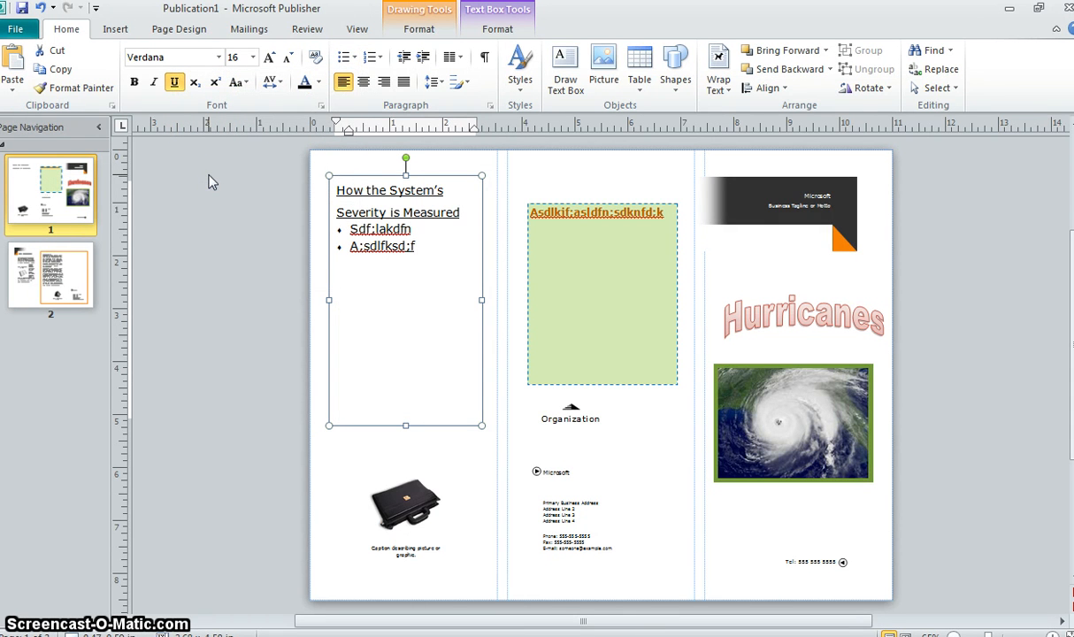
Change the empty third list item to A. B. C. lettering and enter the sample text "Asdf;kajsdnfa".
left_click(372, 60)
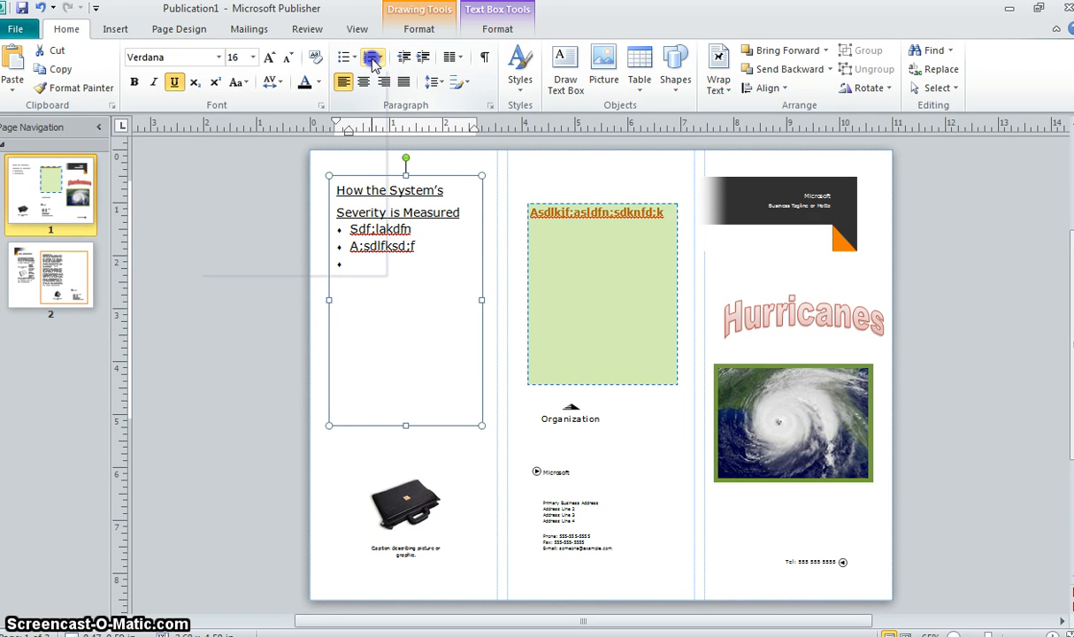
left_click(433, 308)
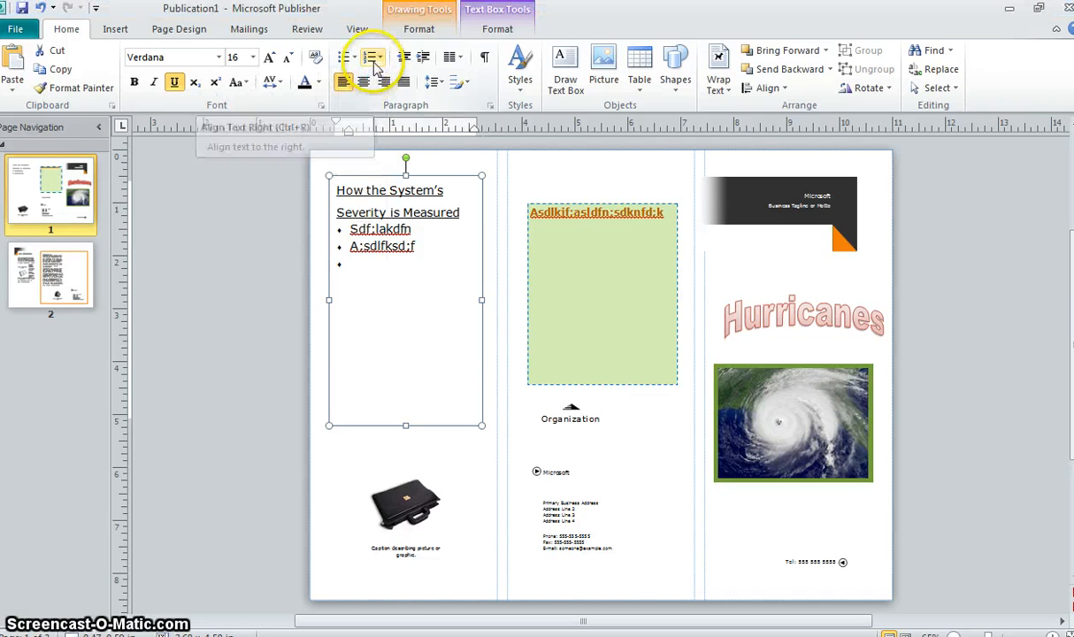
left_click(379, 57)
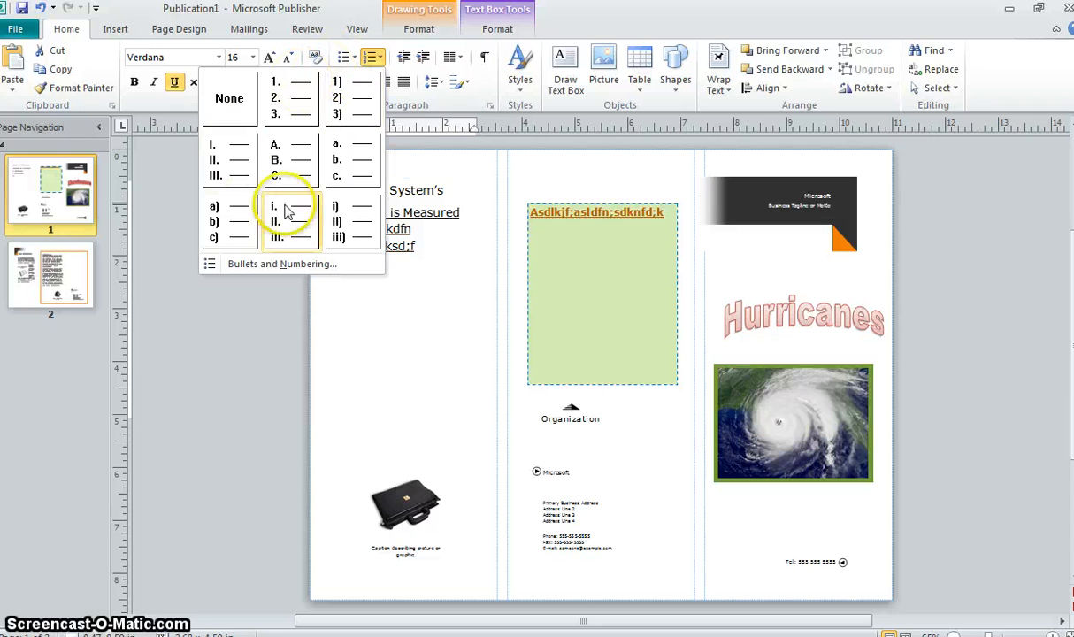
left_click(297, 177)
type("Asdf;kajsdnfa")
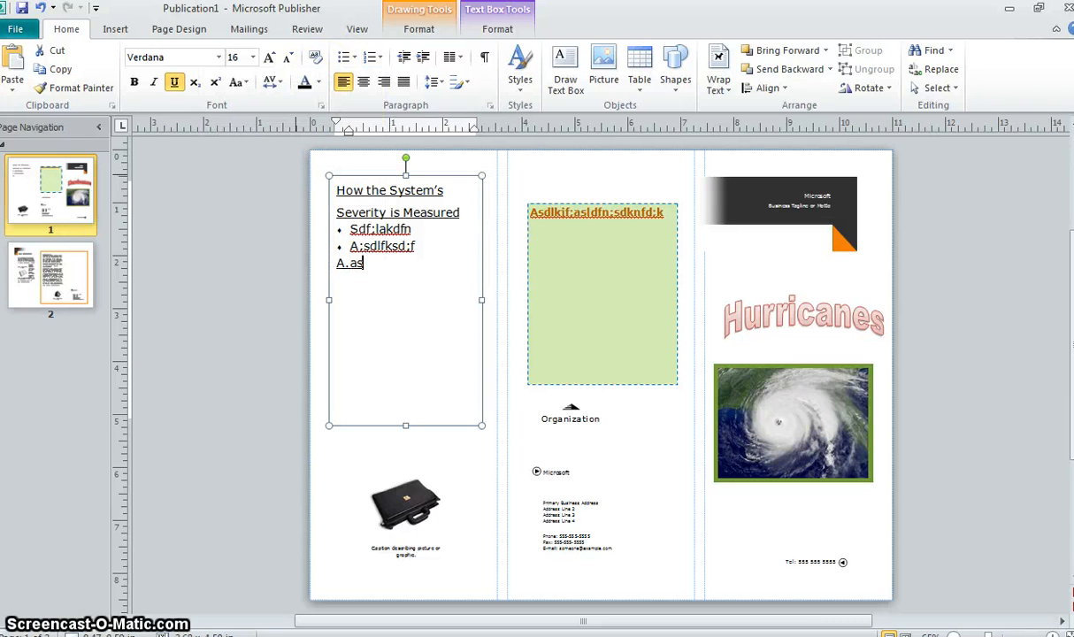